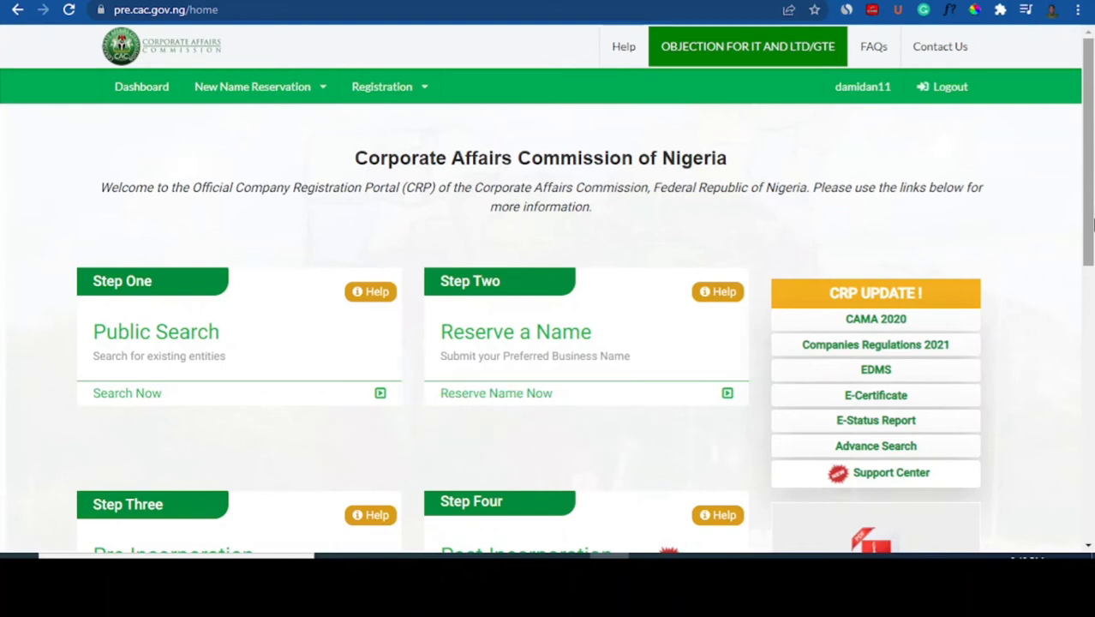
# Scroll down the portal home page to reach the public Search the Record page
pyautogui.scroll(-1, 1093, 224)
pyautogui.moveTo(1094, 245); pyautogui.dragTo(1093, 227)
pyautogui.moveTo(1093, 157)
pyautogui.mouseDown()
pyautogui.moveTo(1093, 196)
pyautogui.moveTo(1092, 147)
pyautogui.mouseUp()
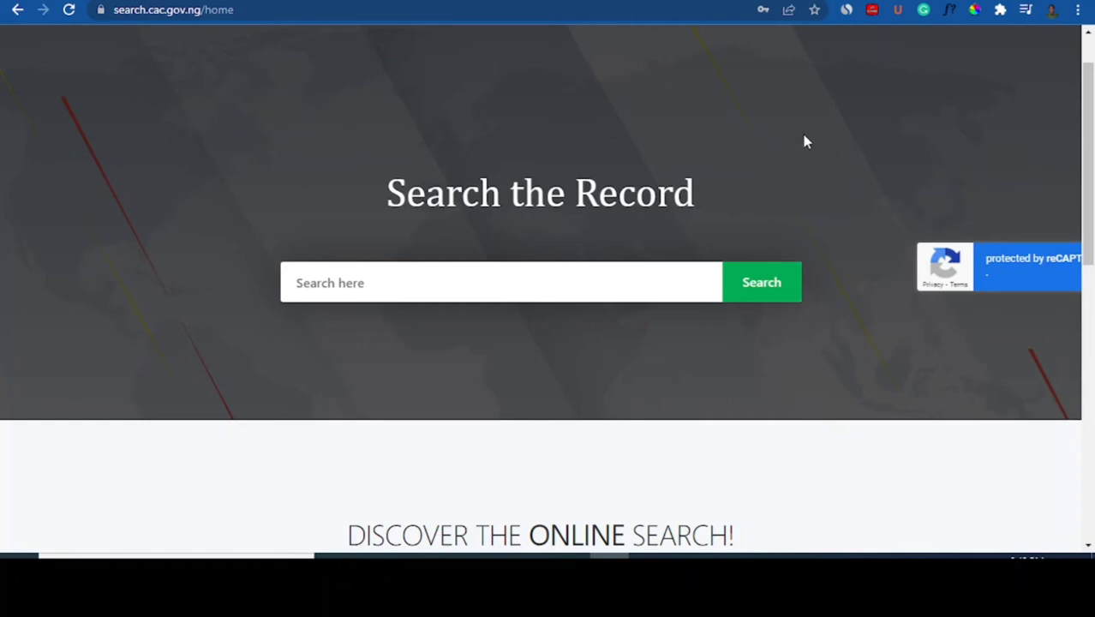
# Search the public record for 'peak academy'
pyautogui.moveTo(1092, 134); pyautogui.dragTo(1092, 134)
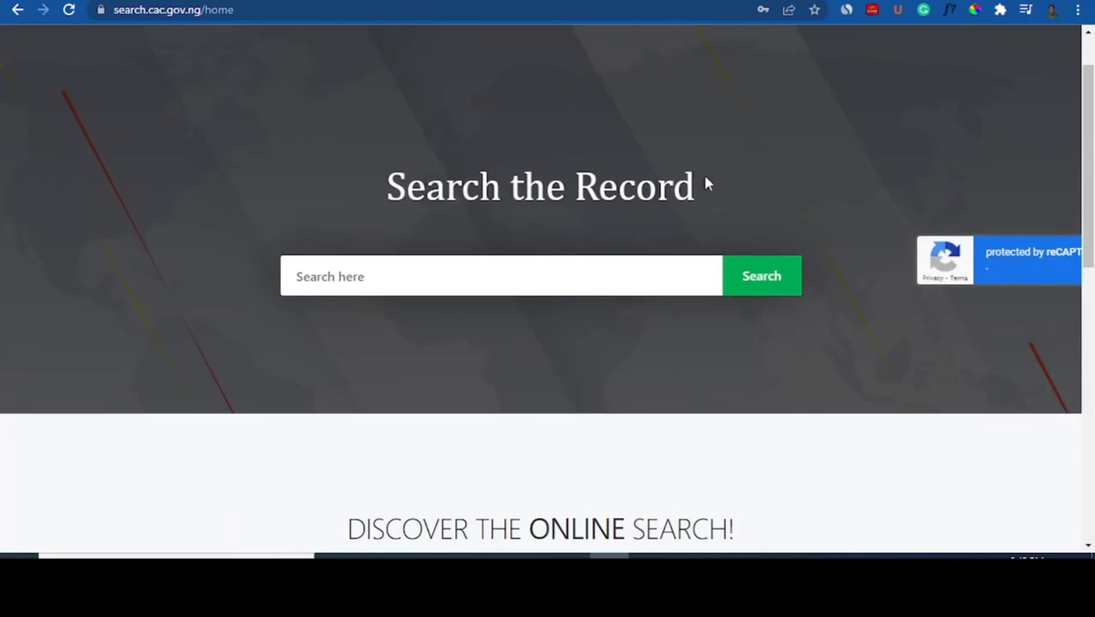
pyautogui.click(425, 272)
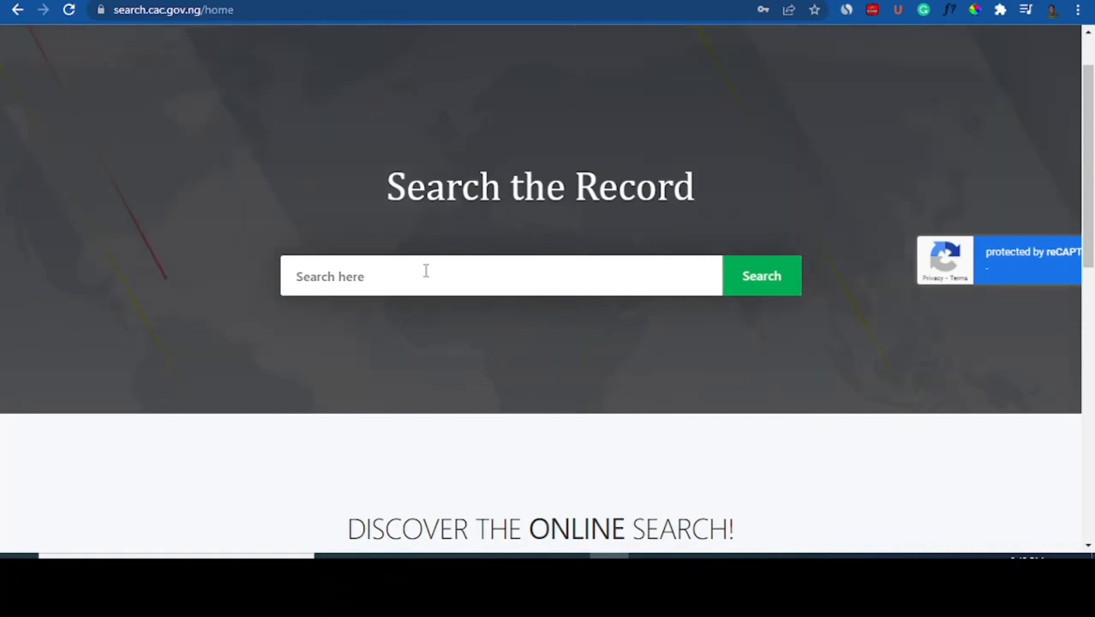
pyautogui.write('peak academy')
pyautogui.press('Return')
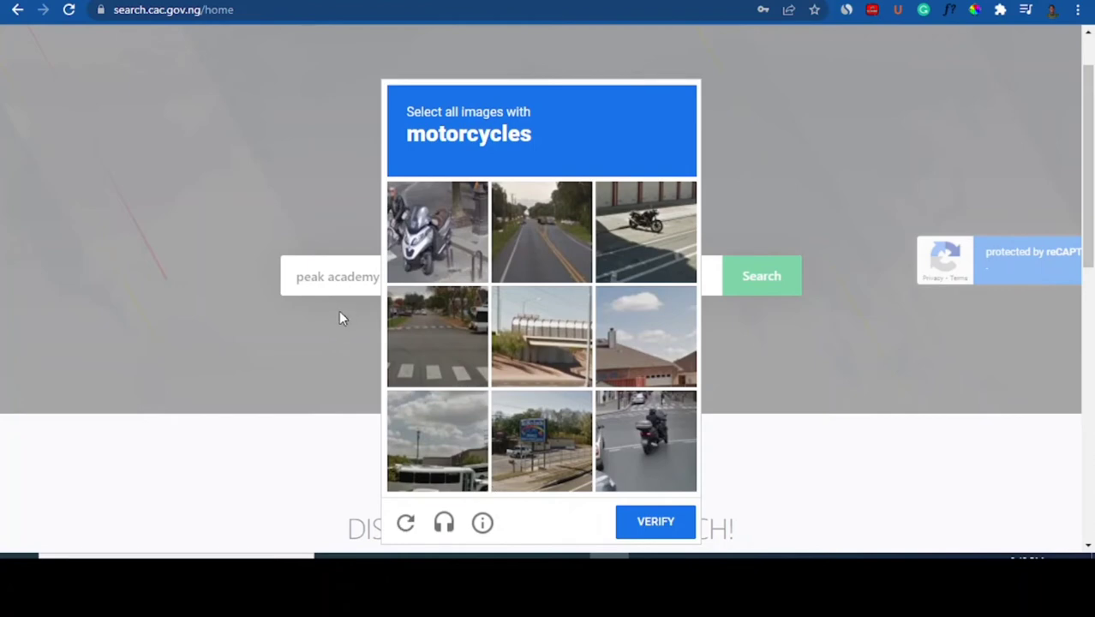
# Pass the reCAPTCHA by selecting the three motorcycle images and verifying
pyautogui.click(437, 258)
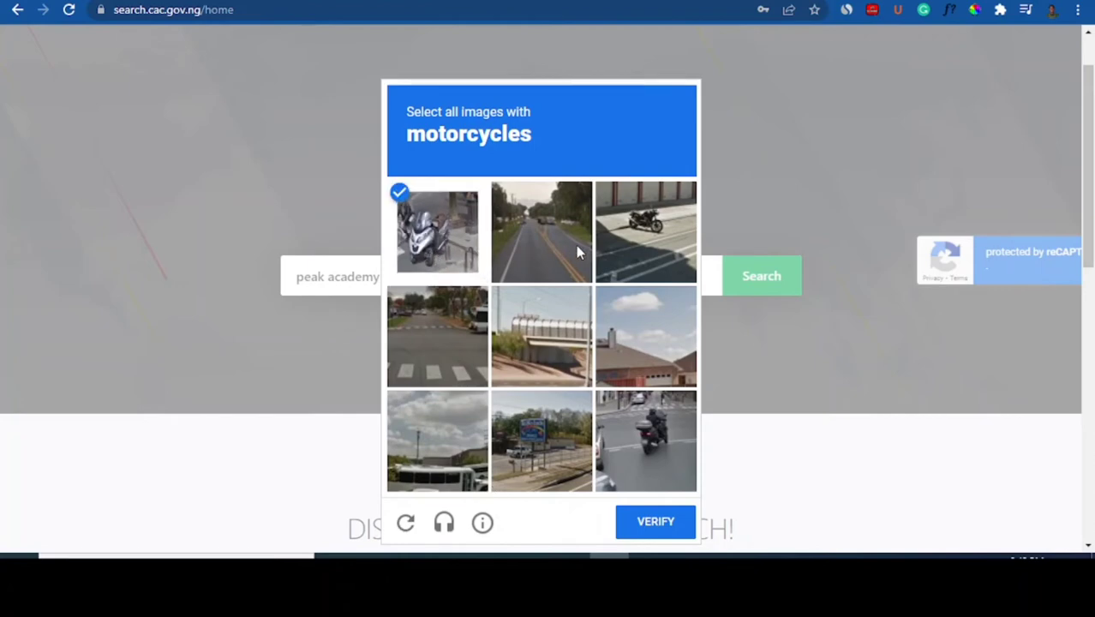
pyautogui.click(637, 242)
pyautogui.click(658, 433)
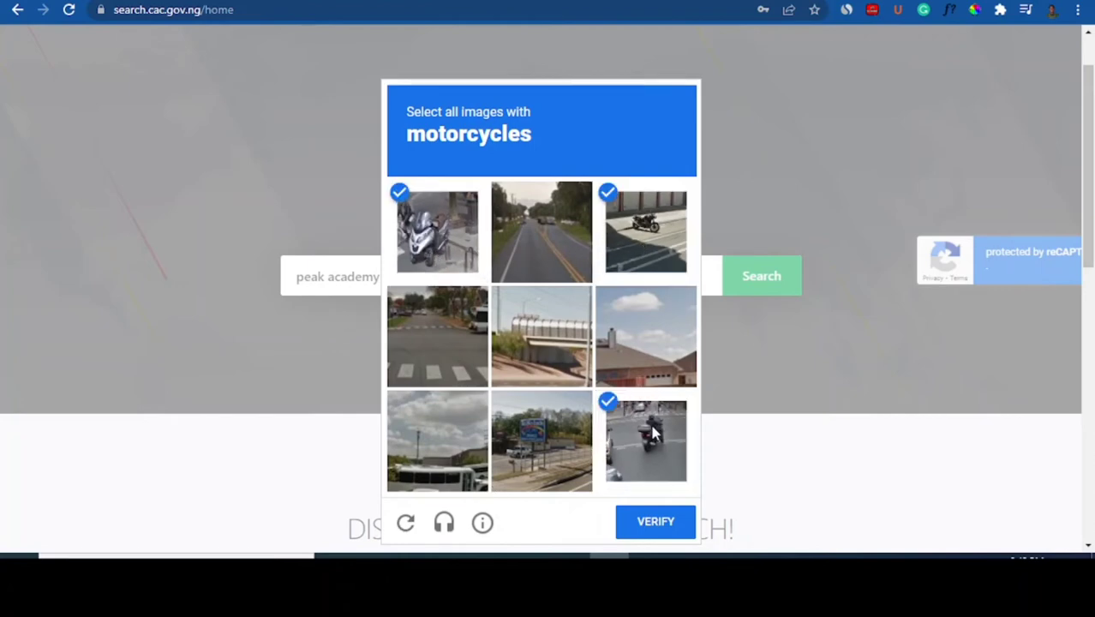
pyautogui.click(656, 524)
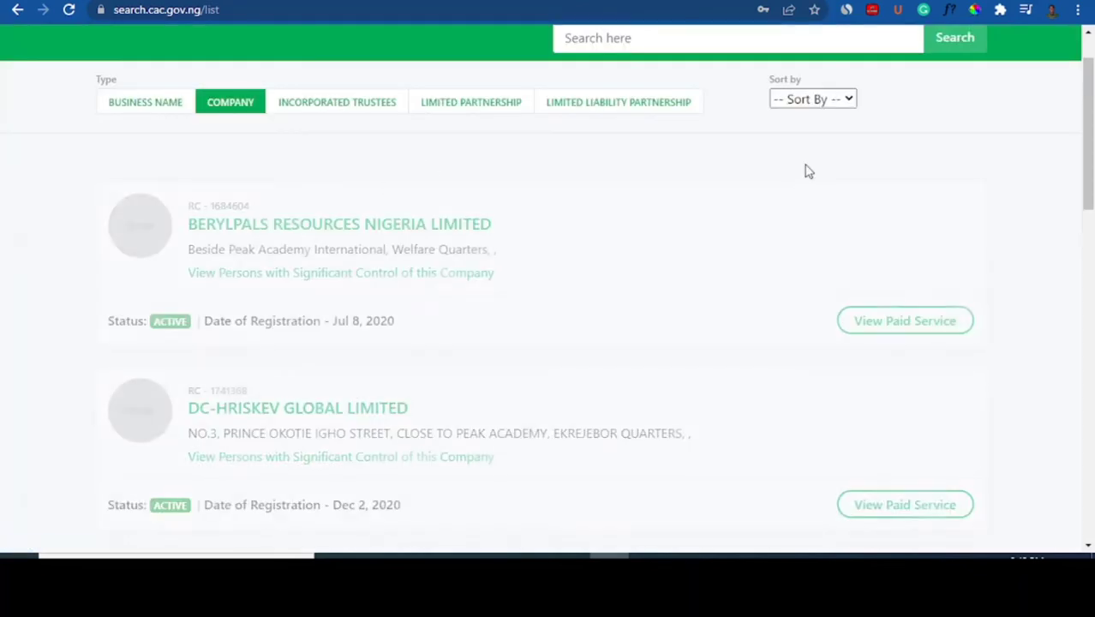
pyautogui.moveTo(1090, 148); pyautogui.dragTo(1089, 351)
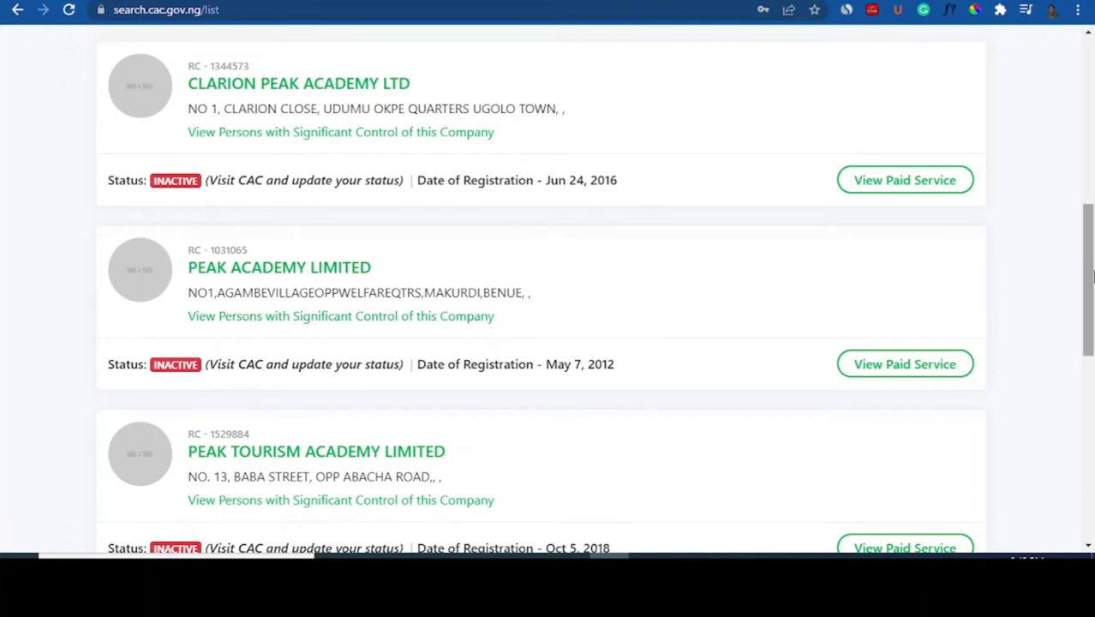
pyautogui.moveTo(1089, 283); pyautogui.dragTo(1088, 297)
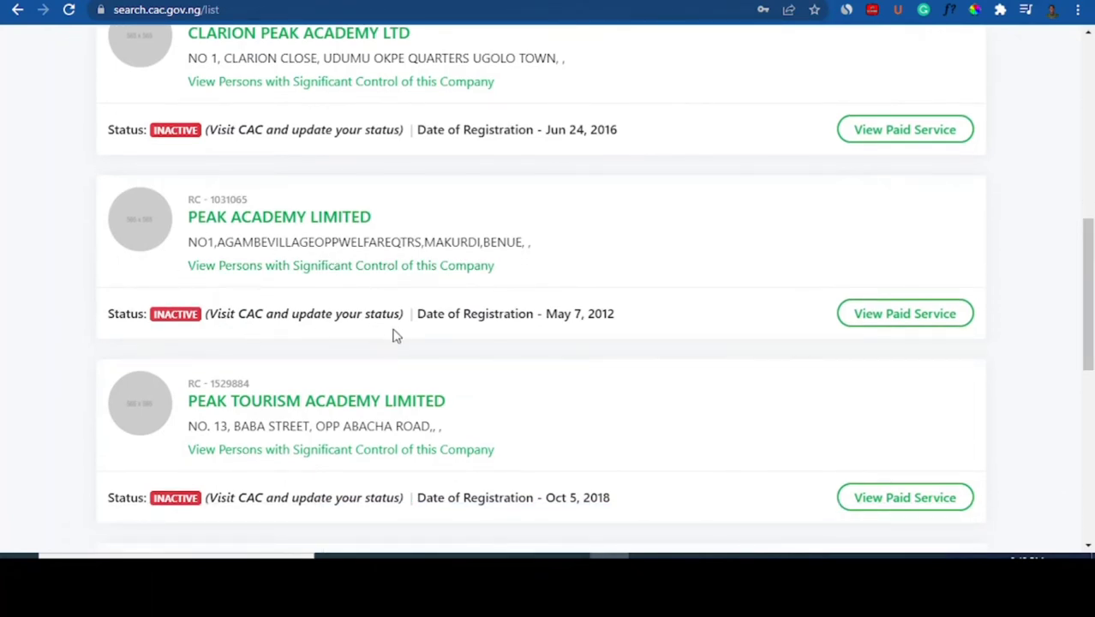
pyautogui.scroll(-3, 600, 360)
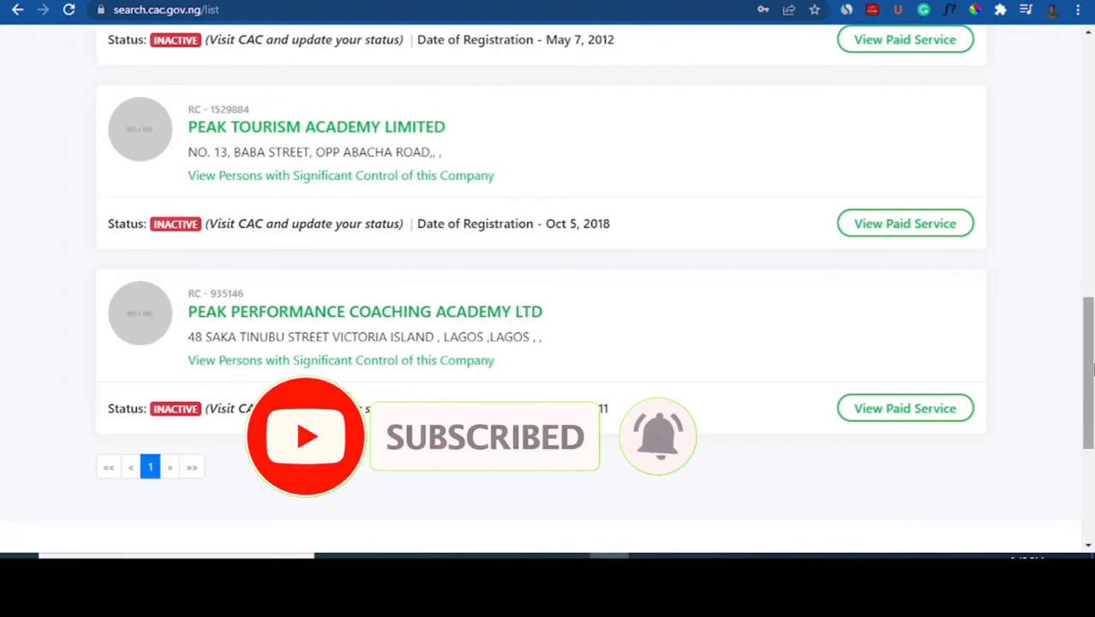
pyautogui.moveTo(1088, 335); pyautogui.dragTo(1092, 73)
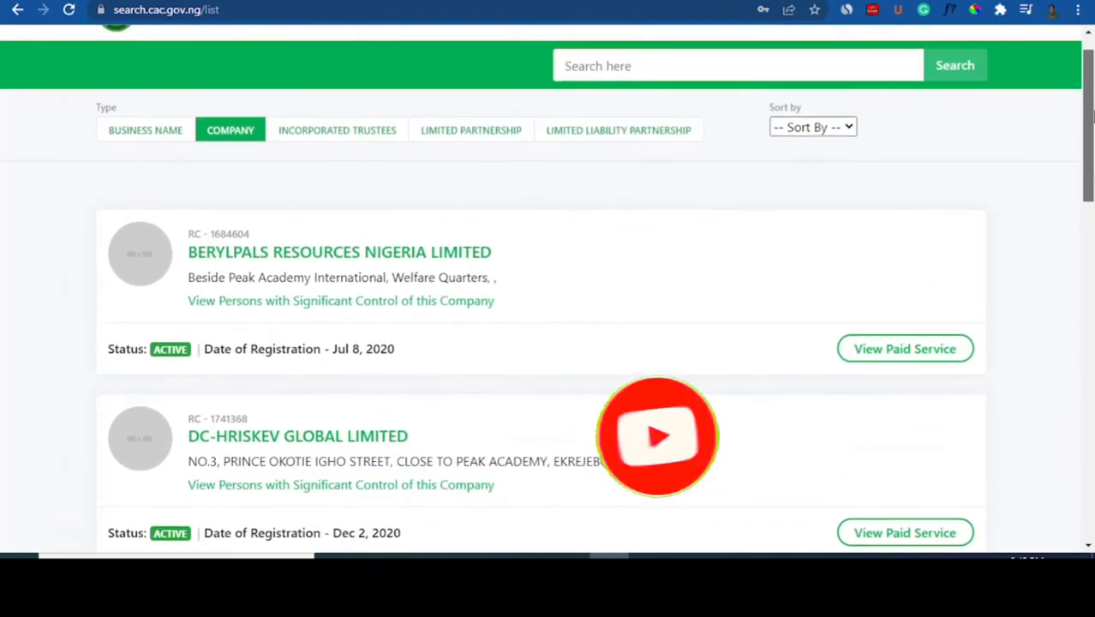
# Switch the results to business names and scroll through the first page
pyautogui.click(146, 142)
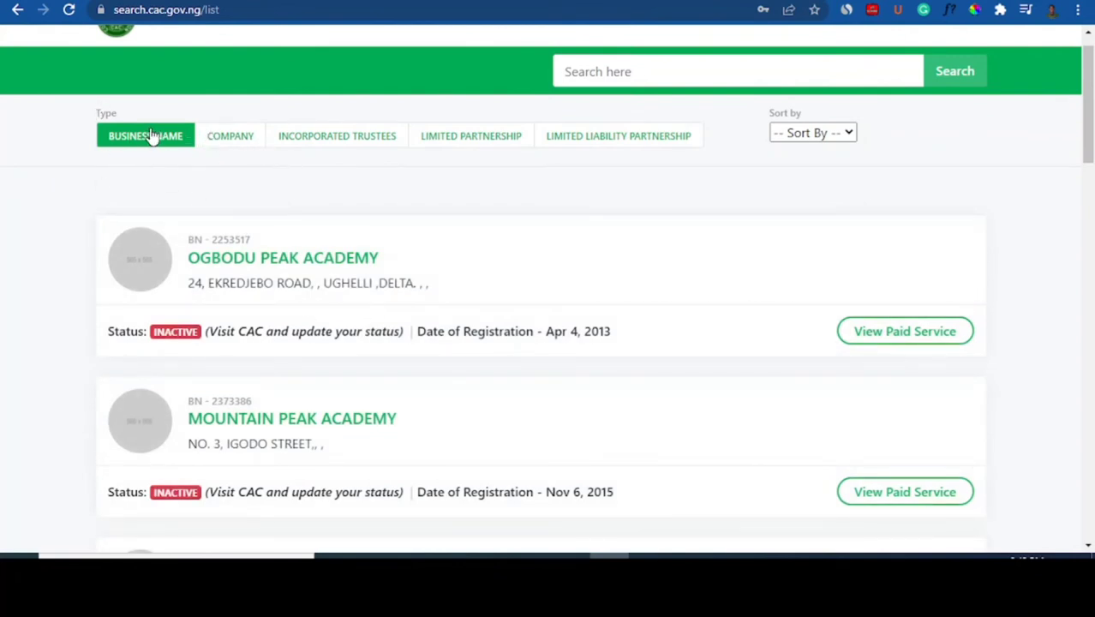
pyautogui.scroll(-4, 495, 246)
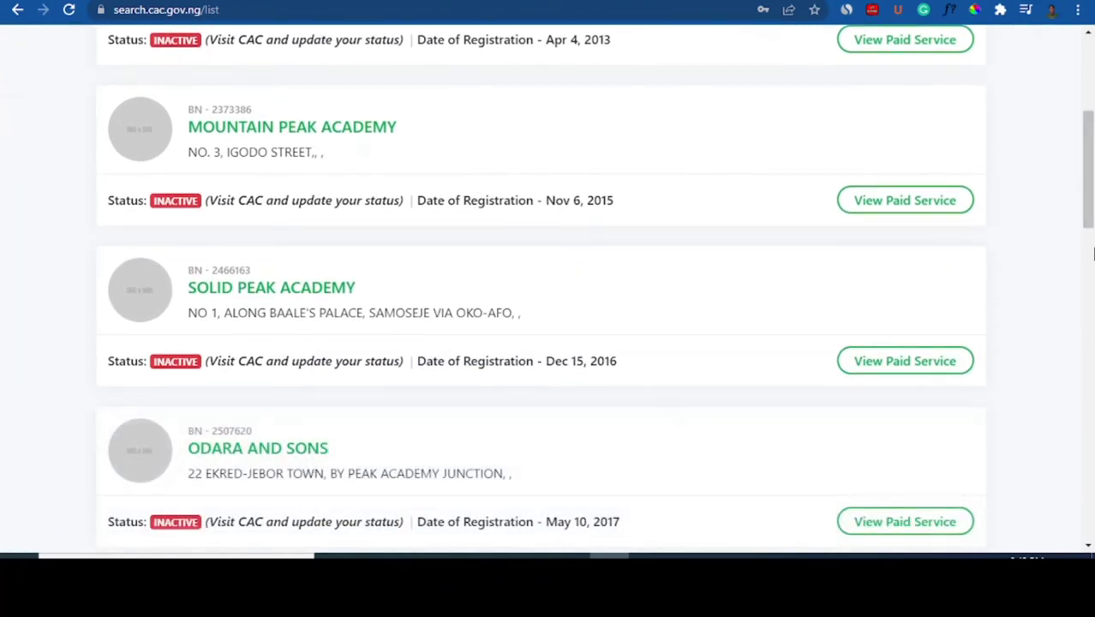
pyautogui.moveTo(1087, 218); pyautogui.dragTo(1090, 390)
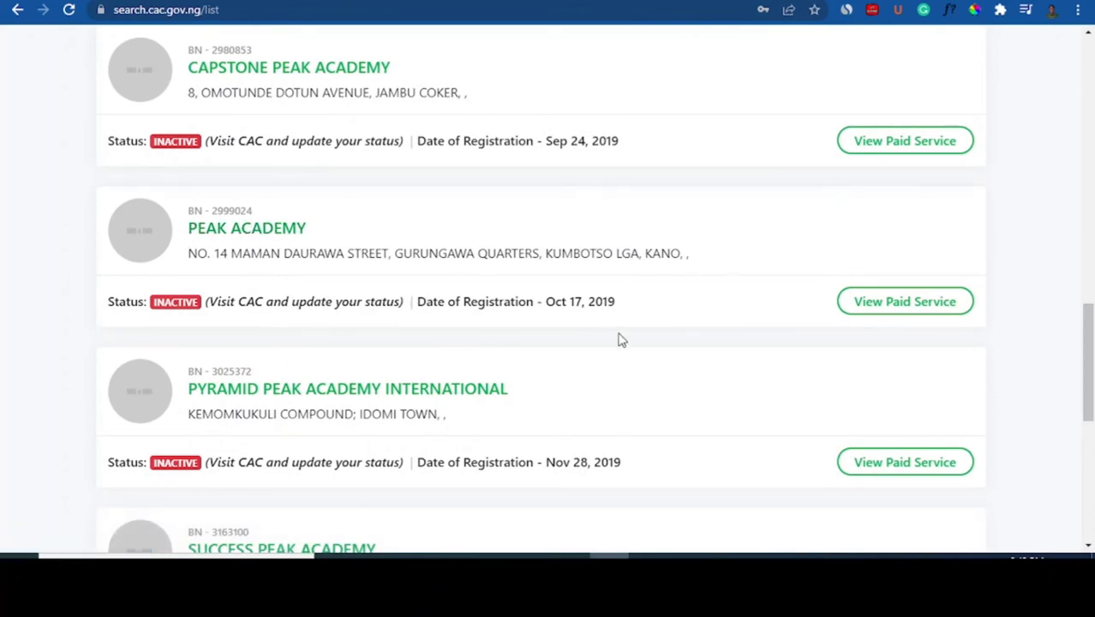
pyautogui.moveTo(1090, 334); pyautogui.dragTo(1090, 388)
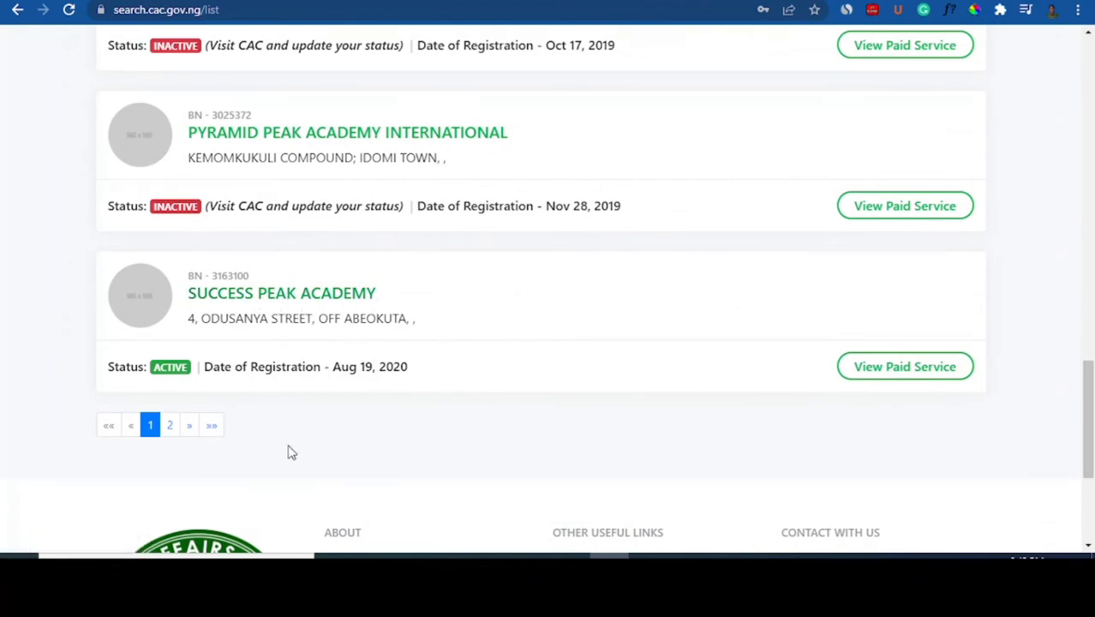
# View the second page of business name results, then scroll back up to the home page
pyautogui.click(171, 426)
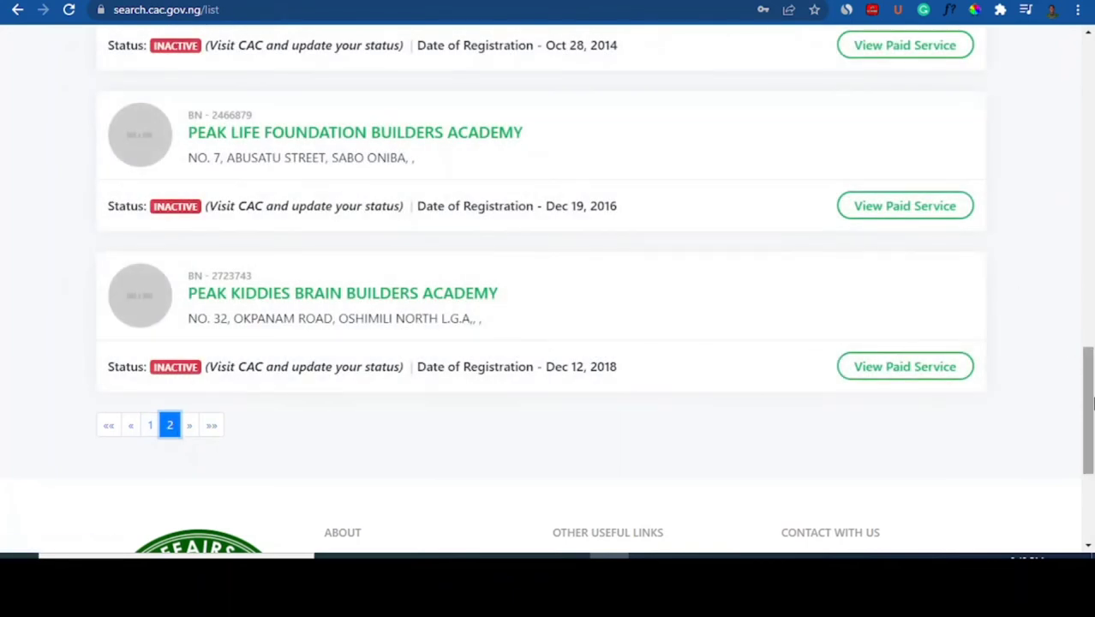
pyautogui.scroll(3, 1093, 336)
pyautogui.scroll(2, 1093, 330)
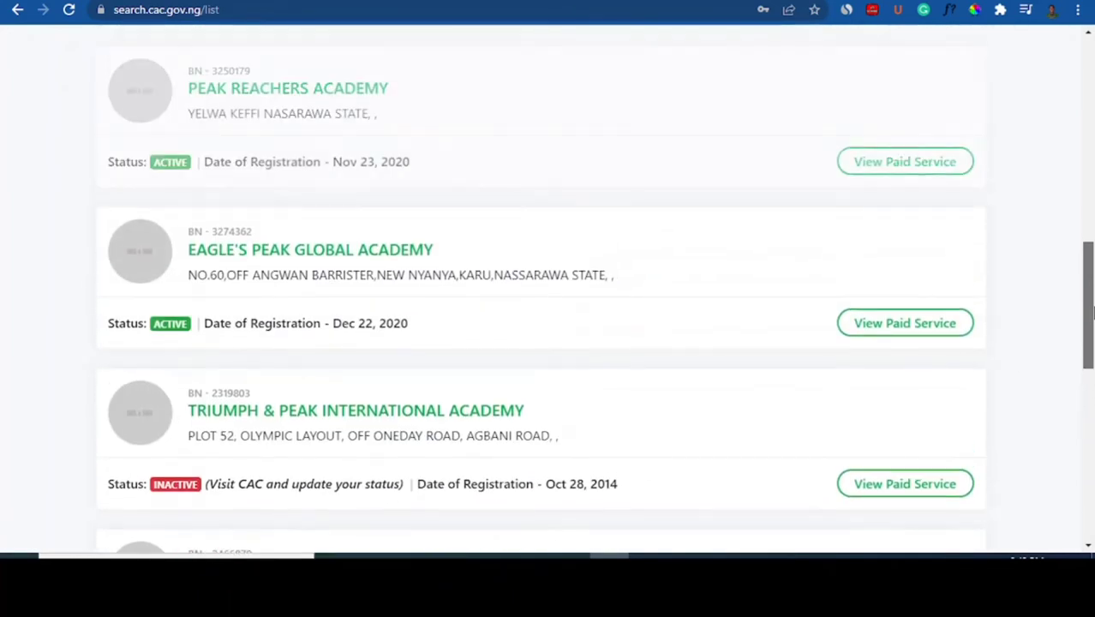
pyautogui.scroll(2, 1093, 283)
pyautogui.moveTo(1093, 269); pyautogui.dragTo(1092, 154)
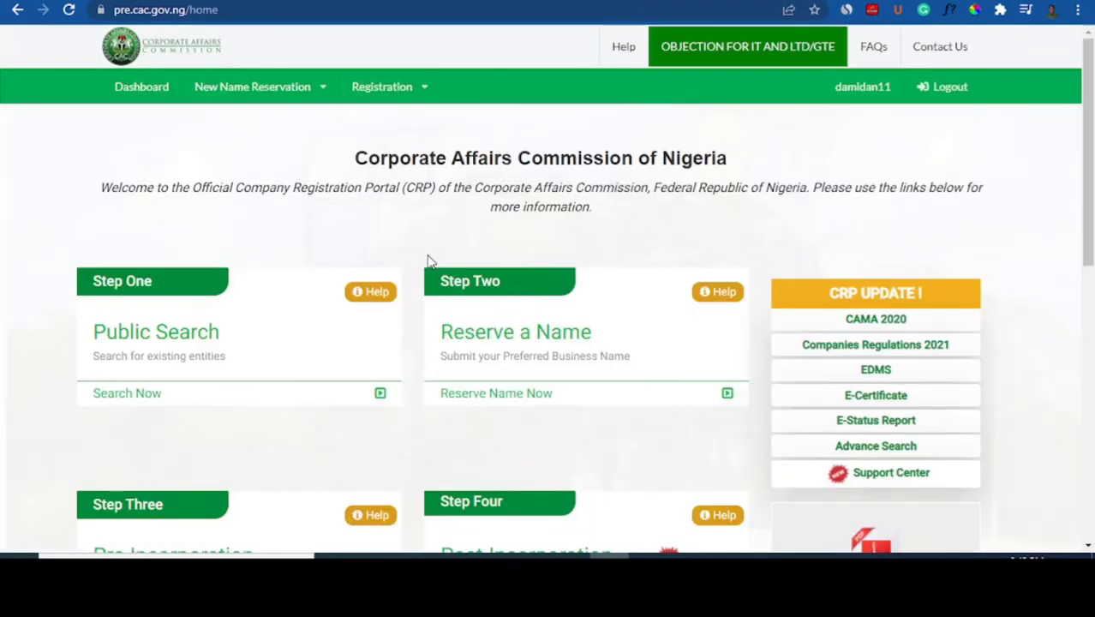
# Reset the page zoom with Ctrl+0 and start a new name reservation via Reserve Name Now
pyautogui.moveTo(428, 257); pyautogui.dragTo(498, 280)
pyautogui.click(535, 314)
pyautogui.scroll(5, 537, 318)
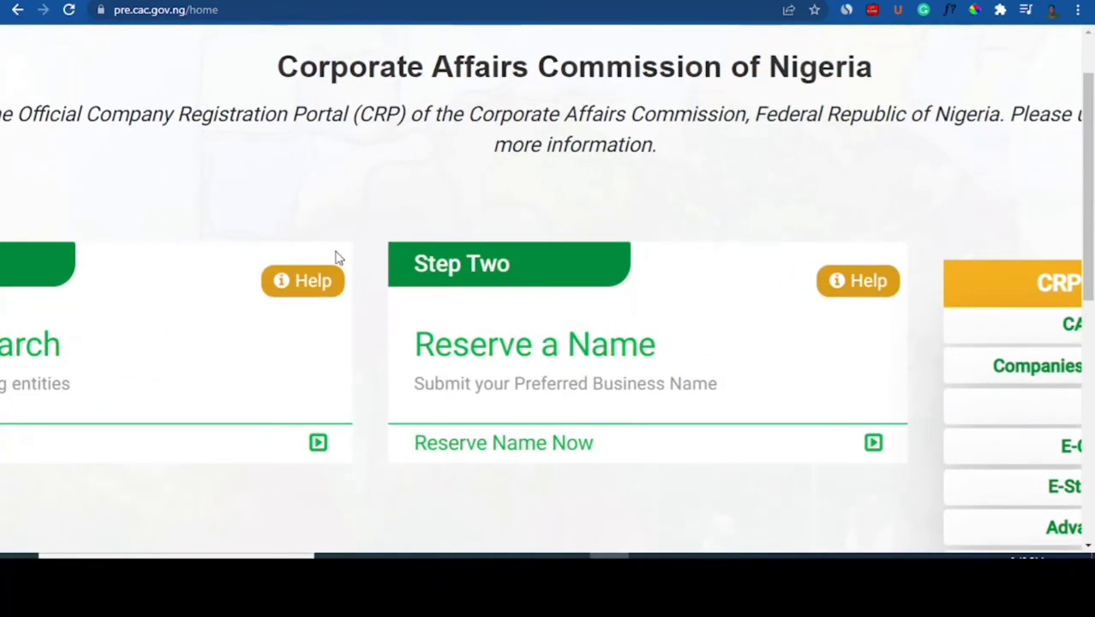
pyautogui.hotkey('ctrl', '0')
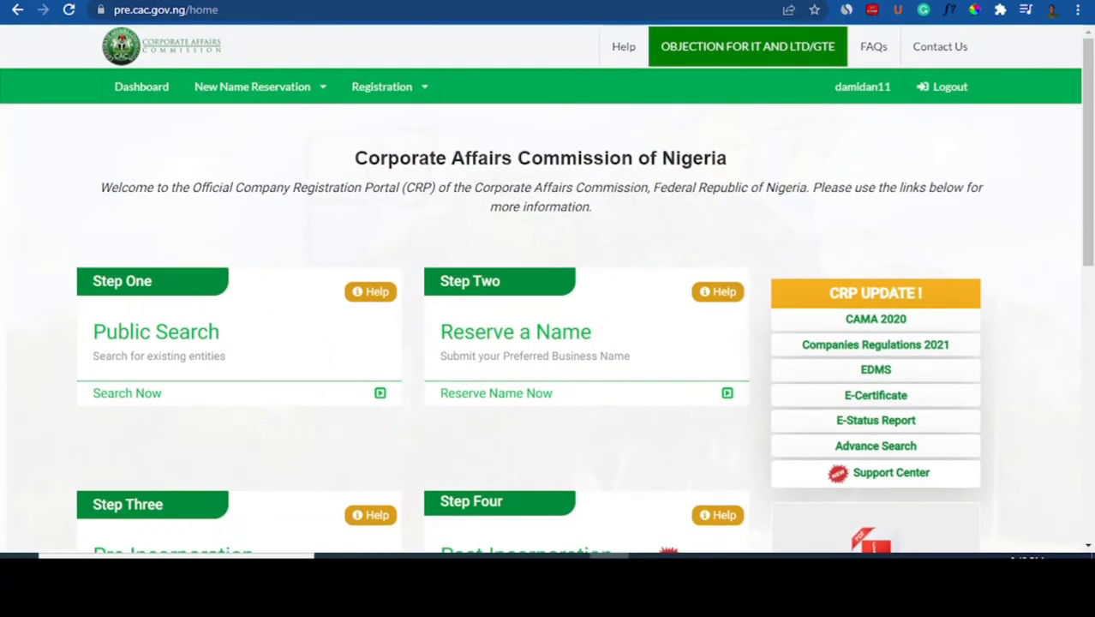
pyautogui.click(512, 403)
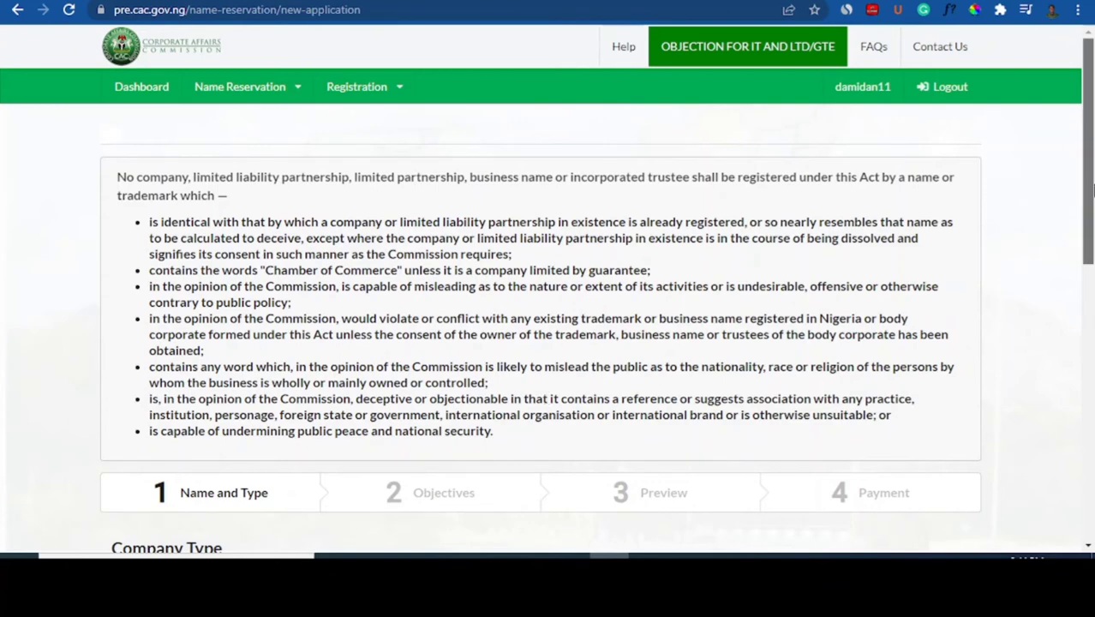
# Try COMPANY as the classification to read its description, then switch back to BUSINESS NAME
pyautogui.scroll(-1, 1089, 210)
pyautogui.scroll(-5, 1090, 201)
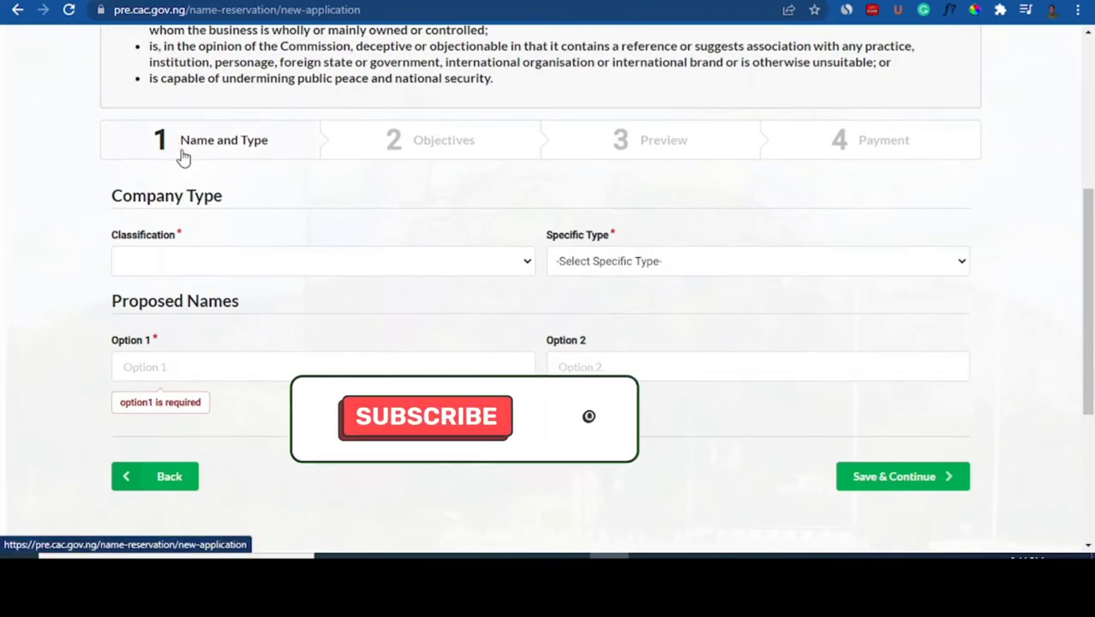
pyautogui.click(173, 272)
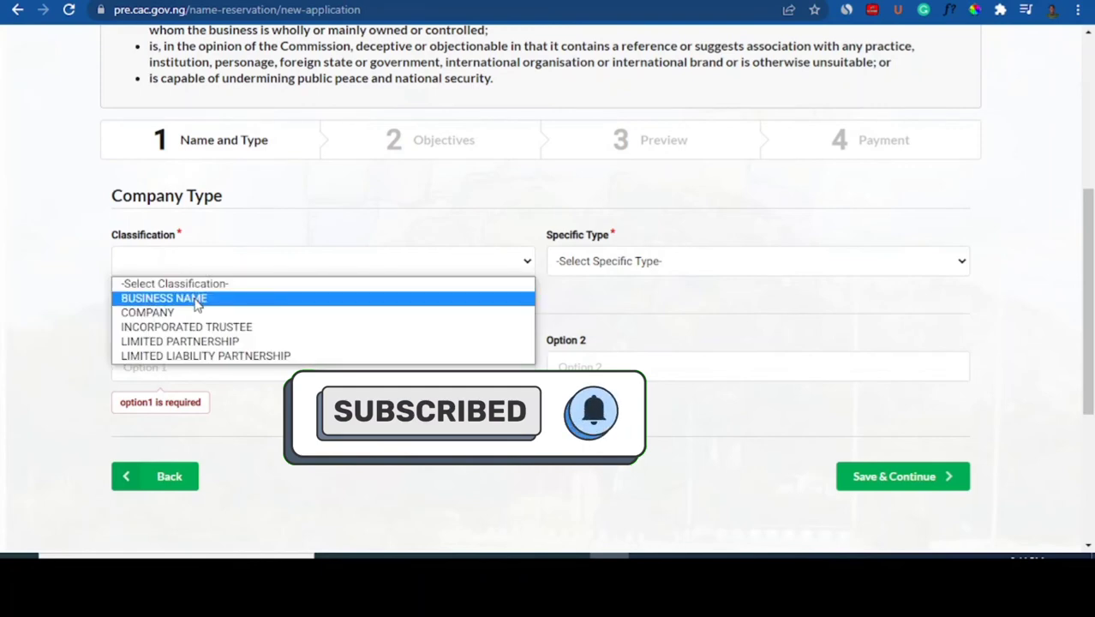
pyautogui.click(198, 300)
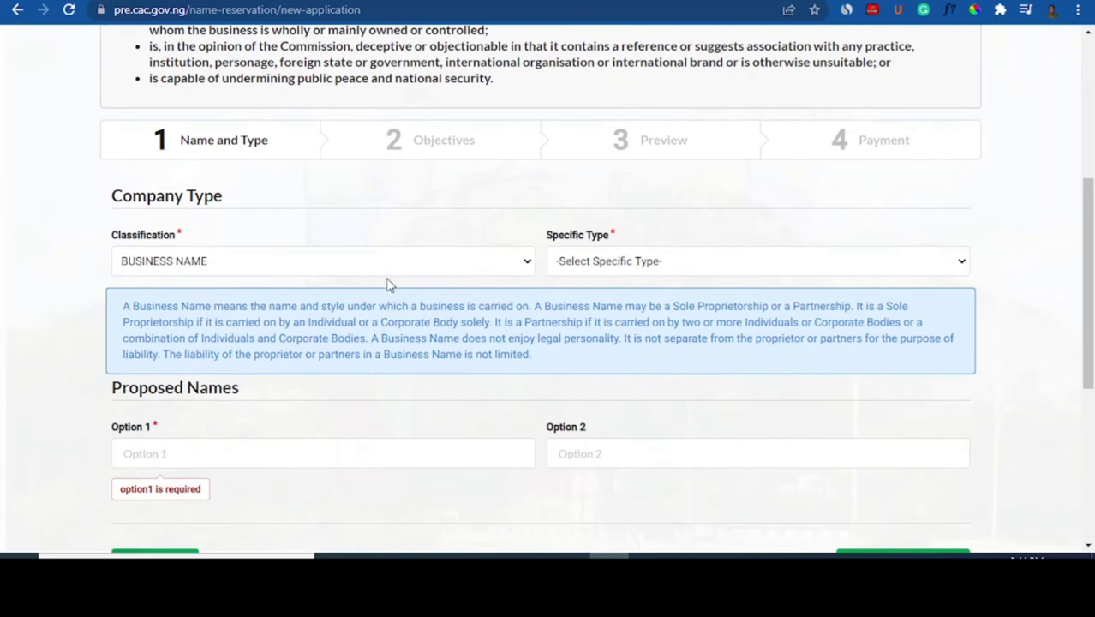
pyautogui.click(360, 270)
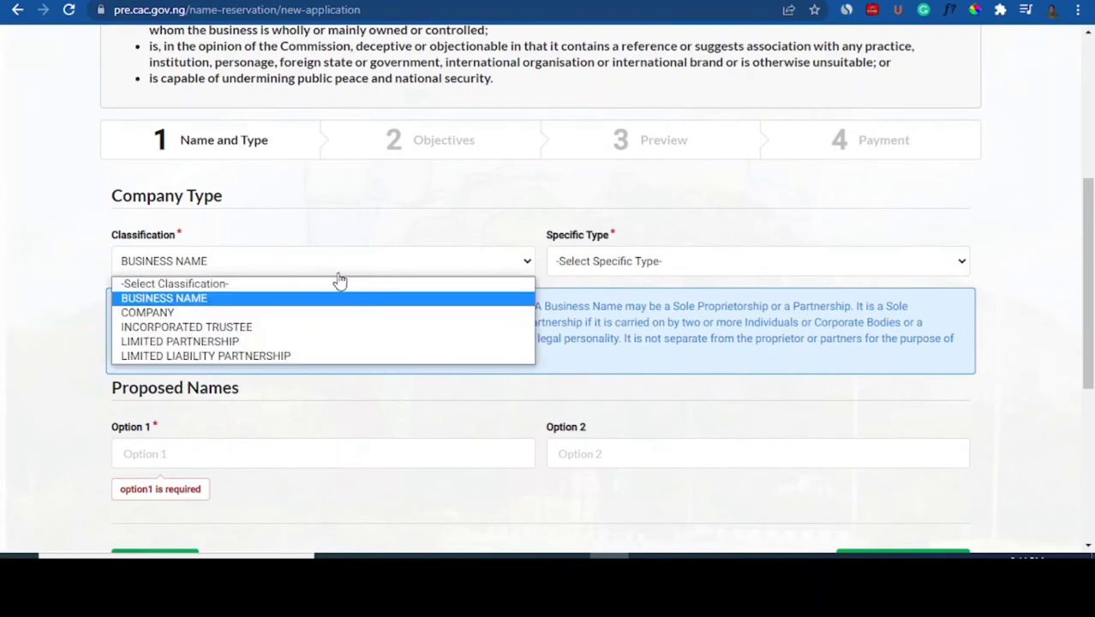
pyautogui.click(238, 314)
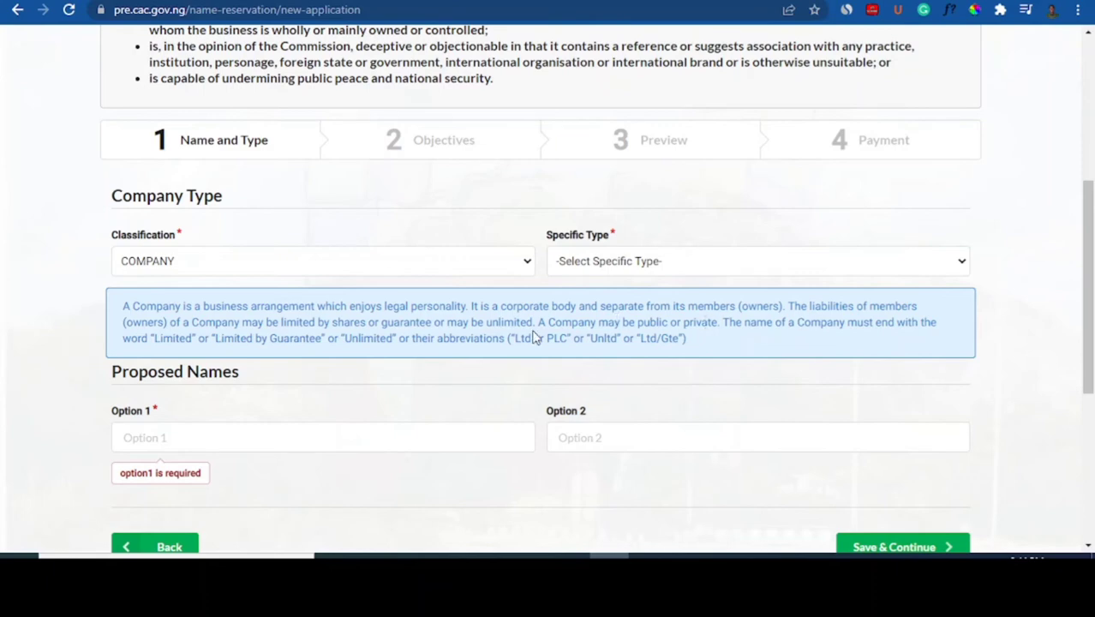
pyautogui.click(246, 270)
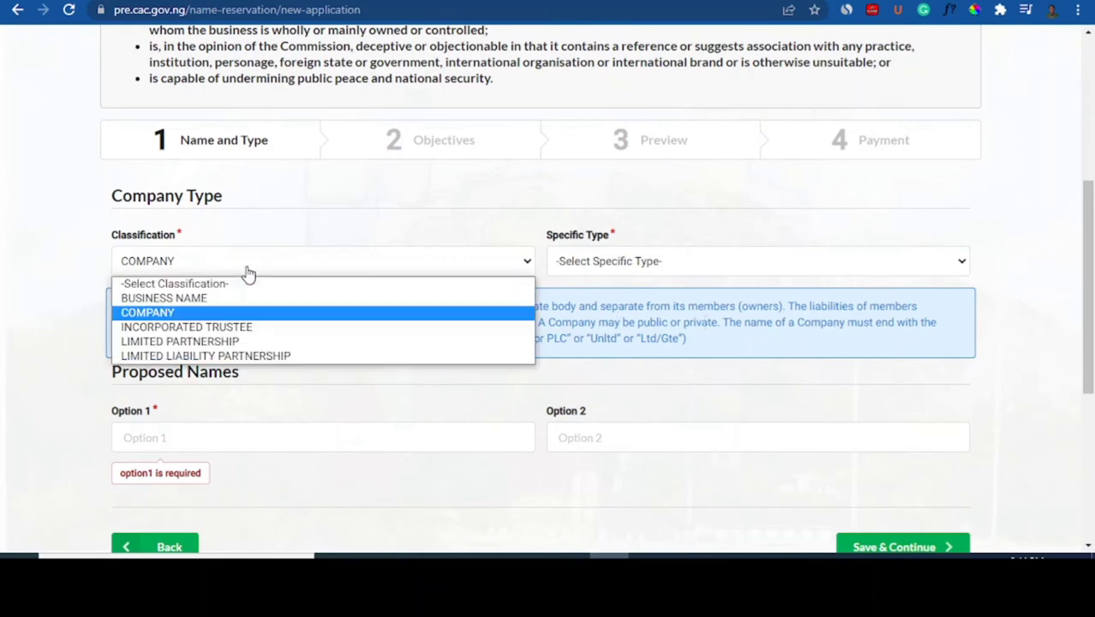
pyautogui.click(209, 300)
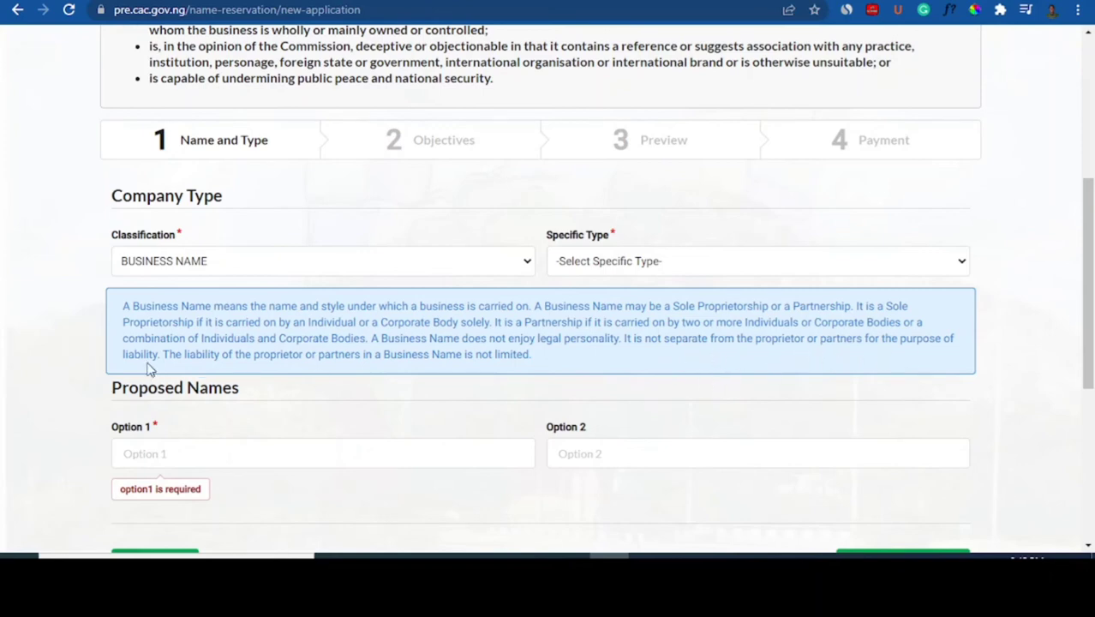
pyautogui.scroll(-1, 300, 369)
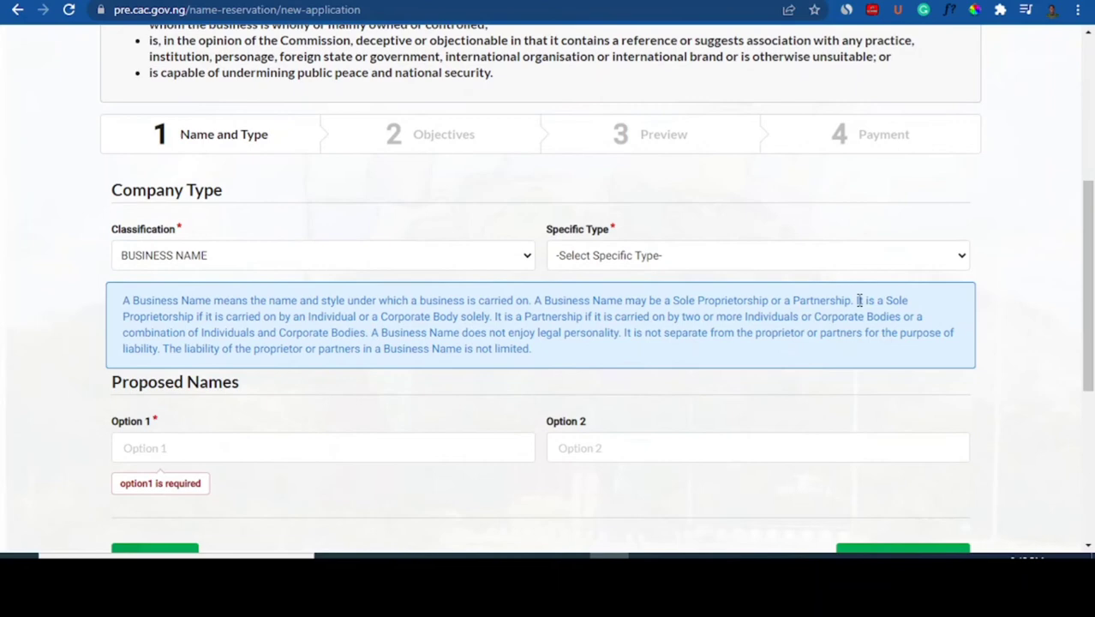
# Keep BUSINESS NAME and set the specific type to BUSINESS NAME - SOLE PROPRIETOR
pyautogui.click(293, 261)
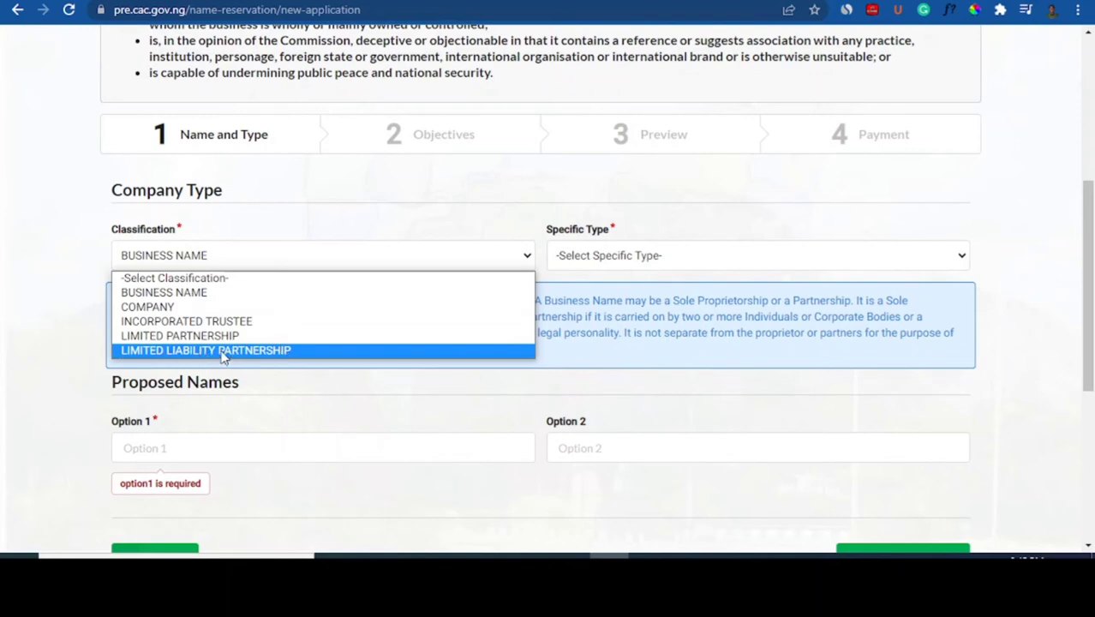
pyautogui.click(325, 300)
pyautogui.click(675, 262)
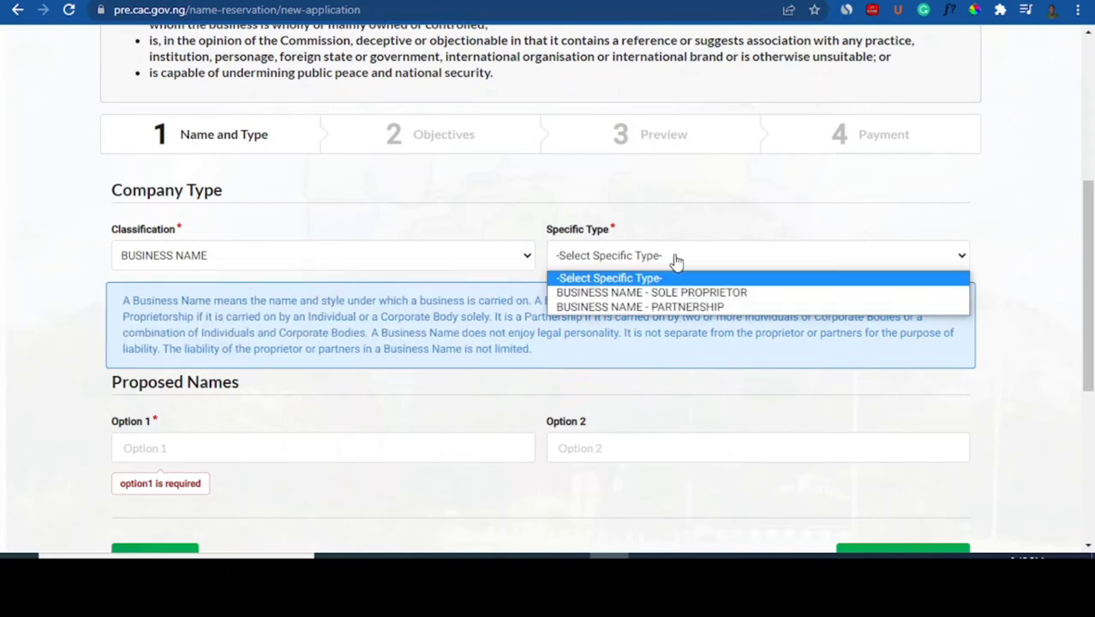
pyautogui.click(710, 293)
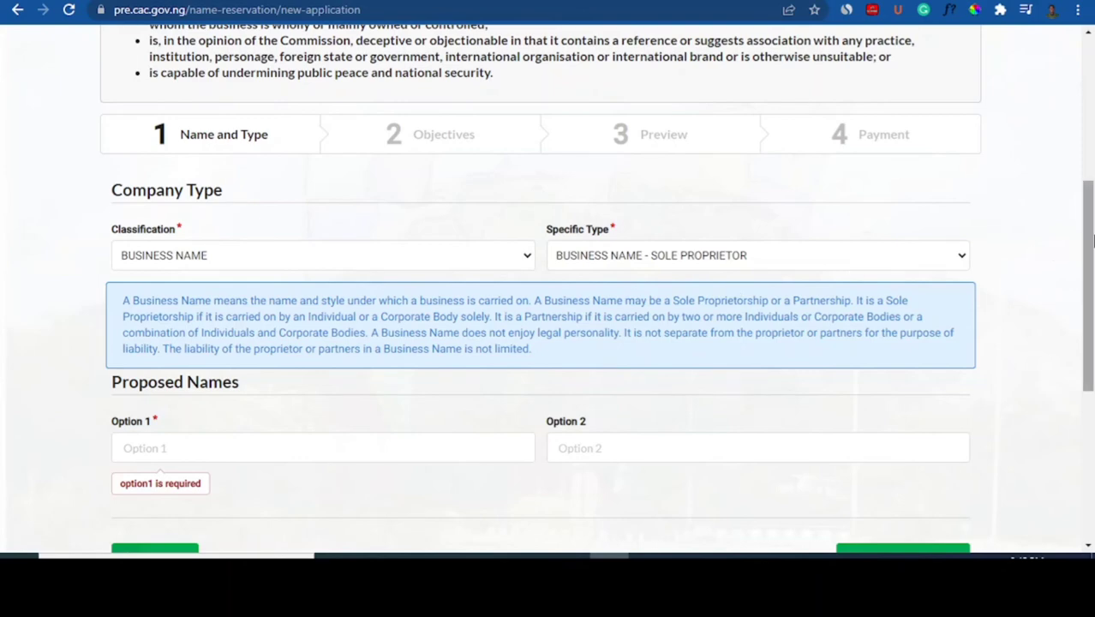
pyautogui.moveTo(1089, 246); pyautogui.dragTo(1091, 308)
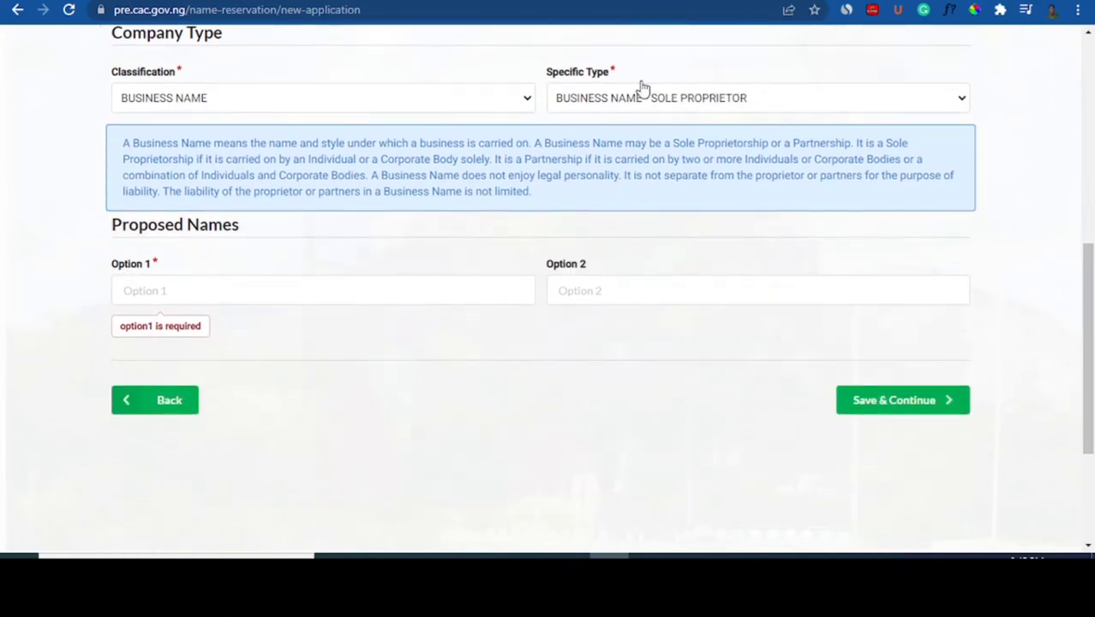
# Enter 'Peak Academy' as name Option 1 and 'The Peak Academy' as Option 2
pyautogui.click(699, 1)
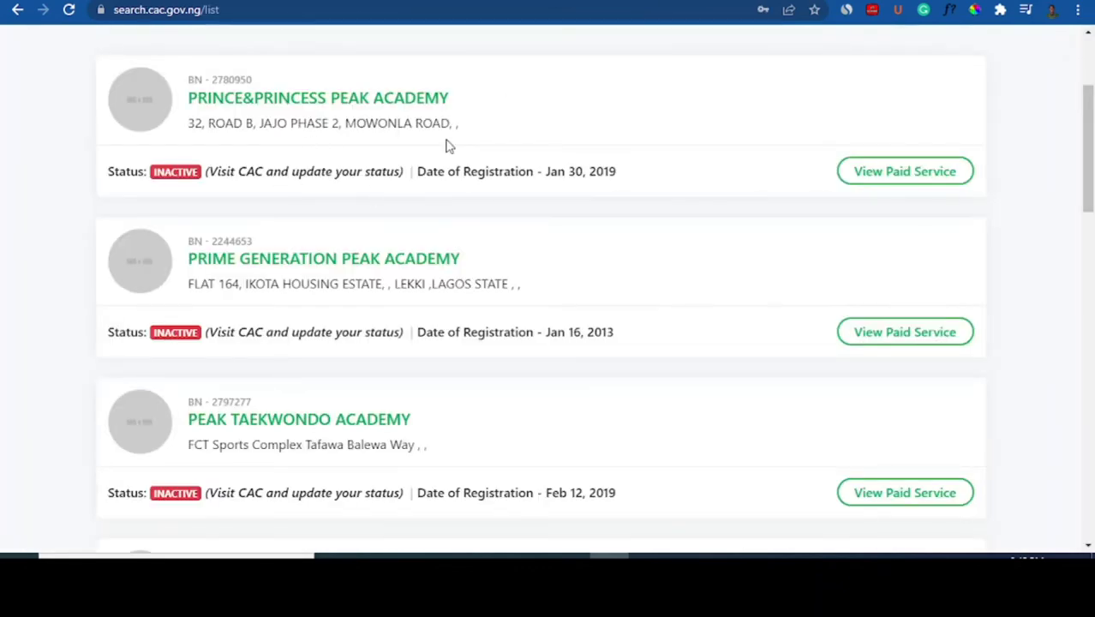
pyautogui.moveTo(1090, 157); pyautogui.dragTo(1091, 107)
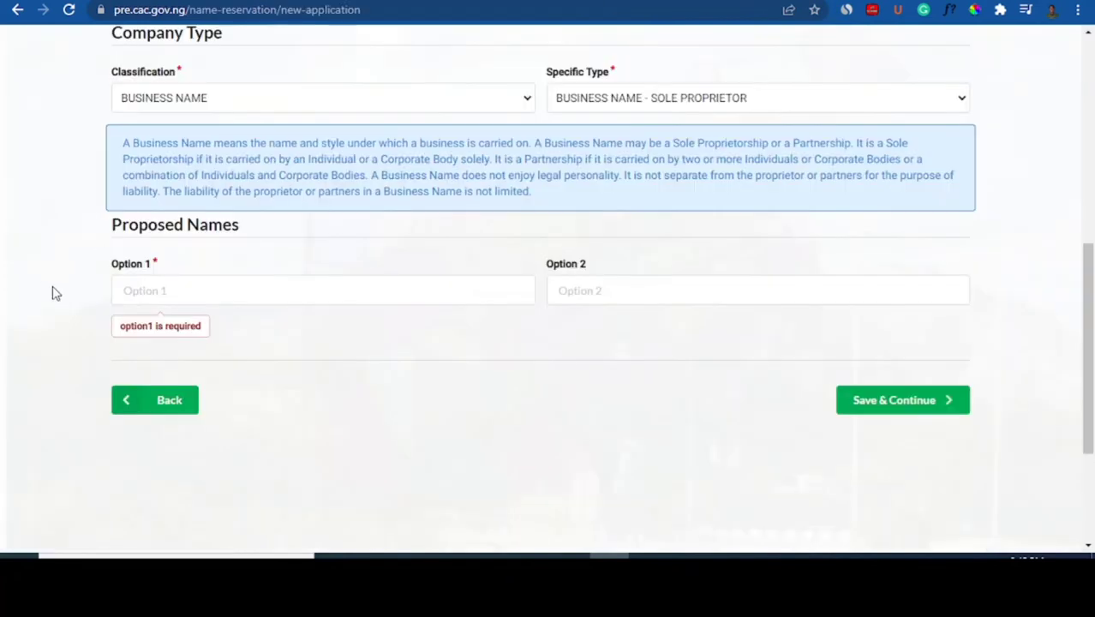
pyautogui.click(172, 289)
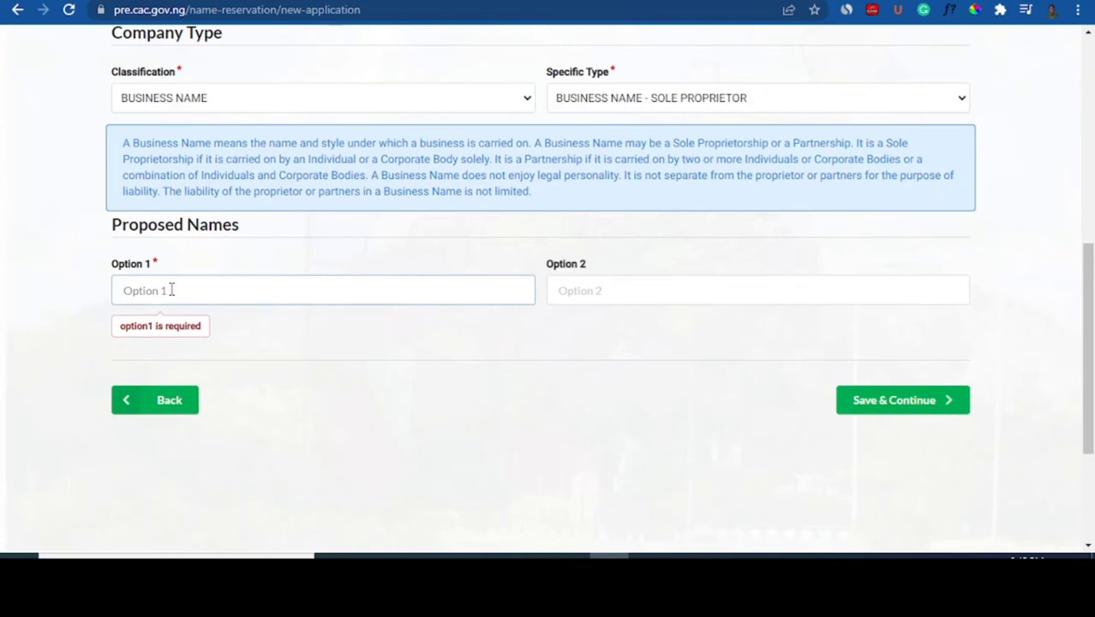
pyautogui.write('P')
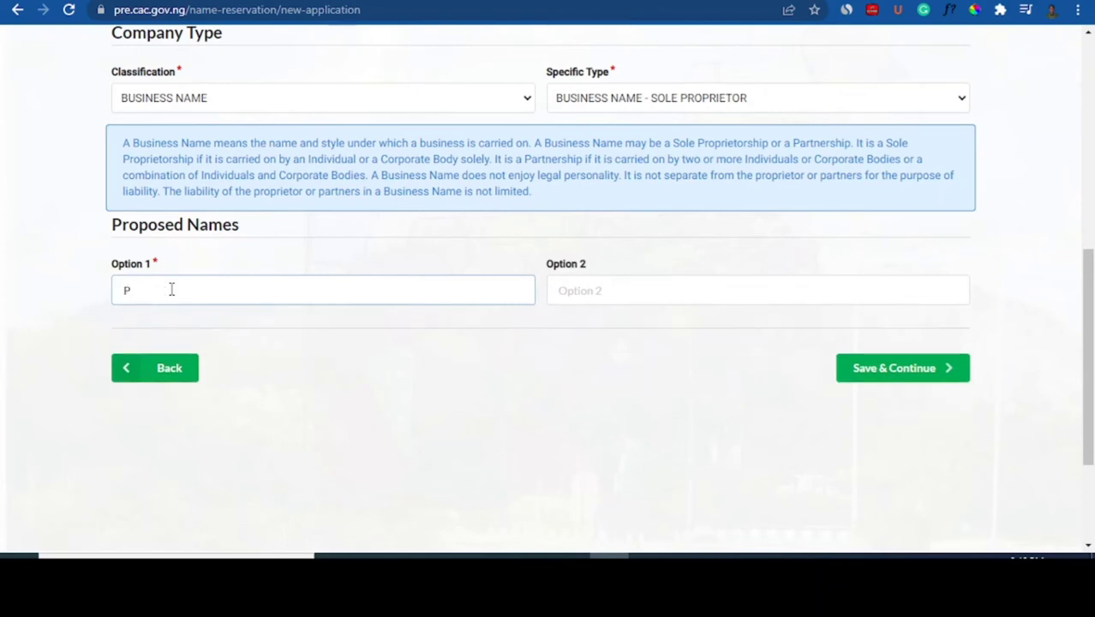
pyautogui.write('eak Academy')
pyautogui.click(598, 298)
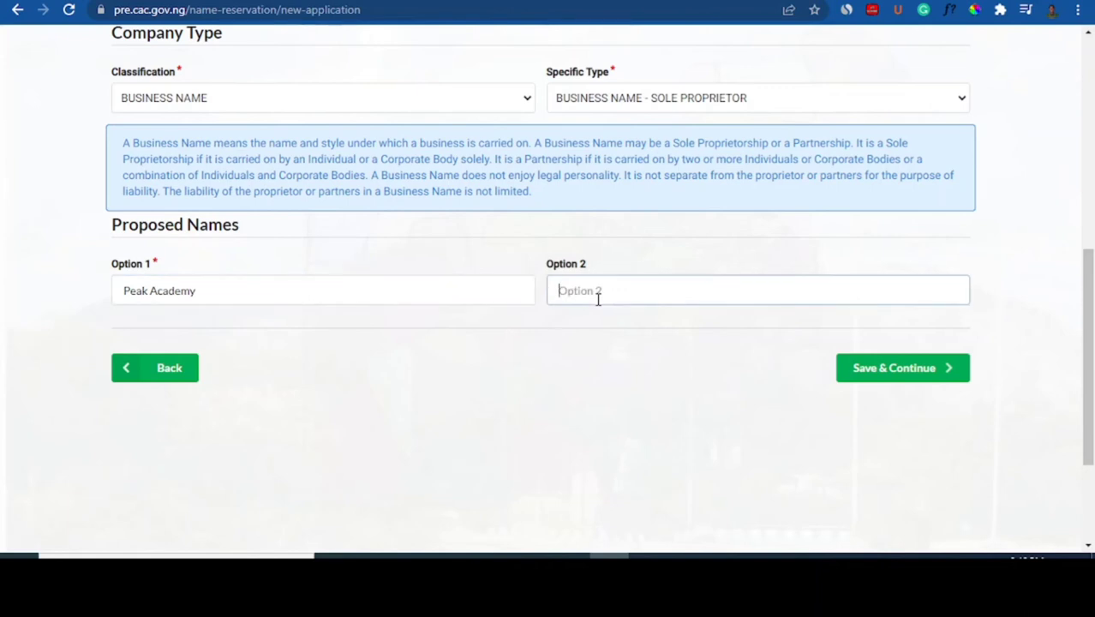
pyautogui.write('The Peak Academy')
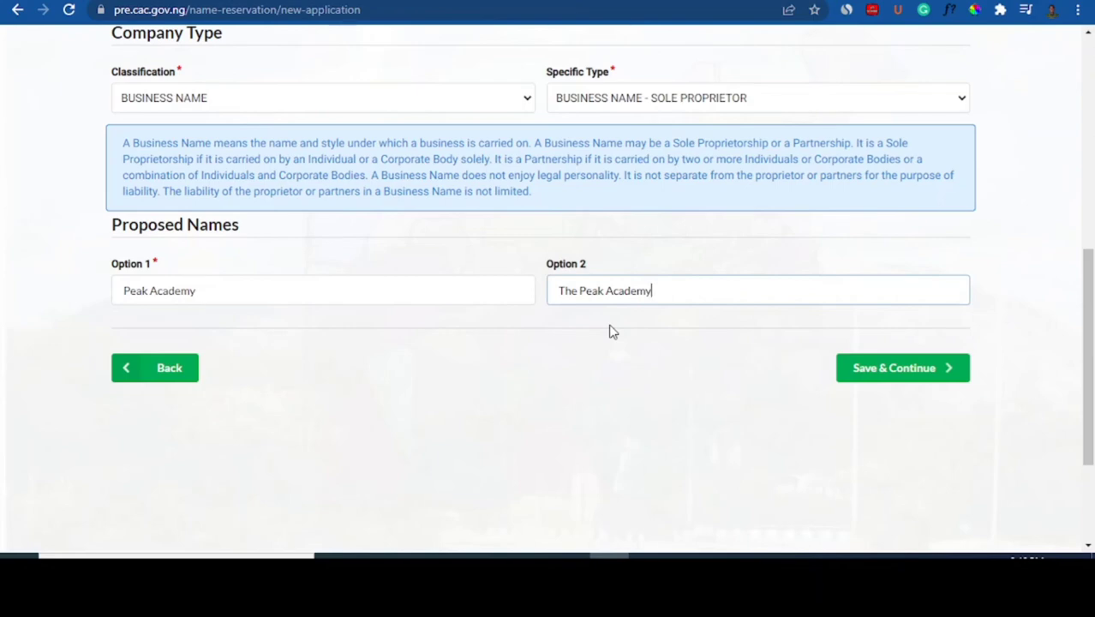
pyautogui.click(709, 1)
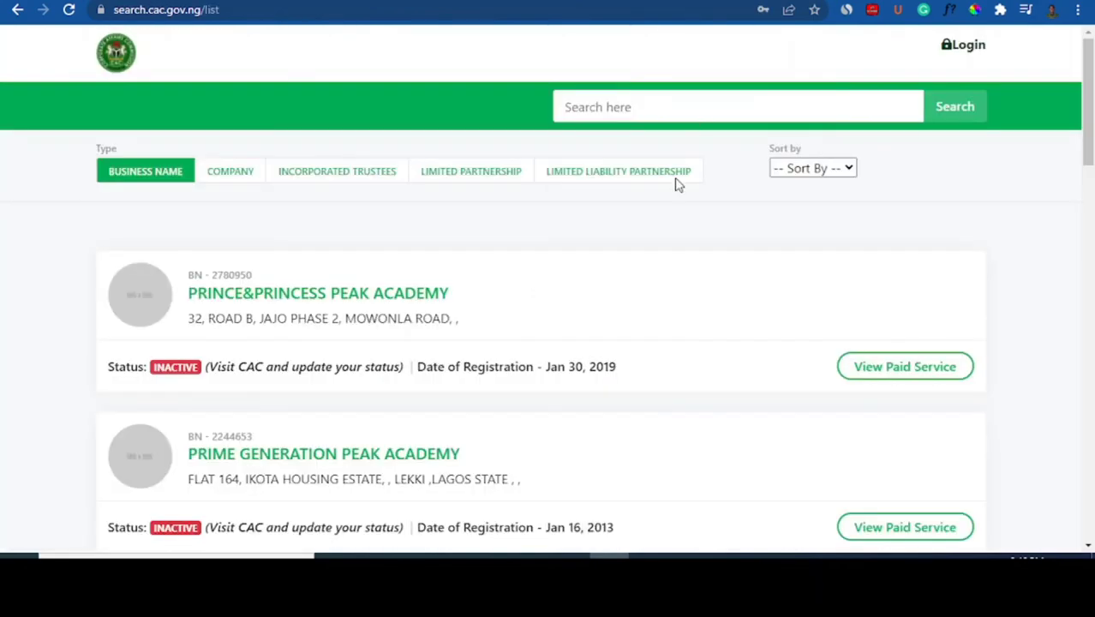
pyautogui.click(1088, 204)
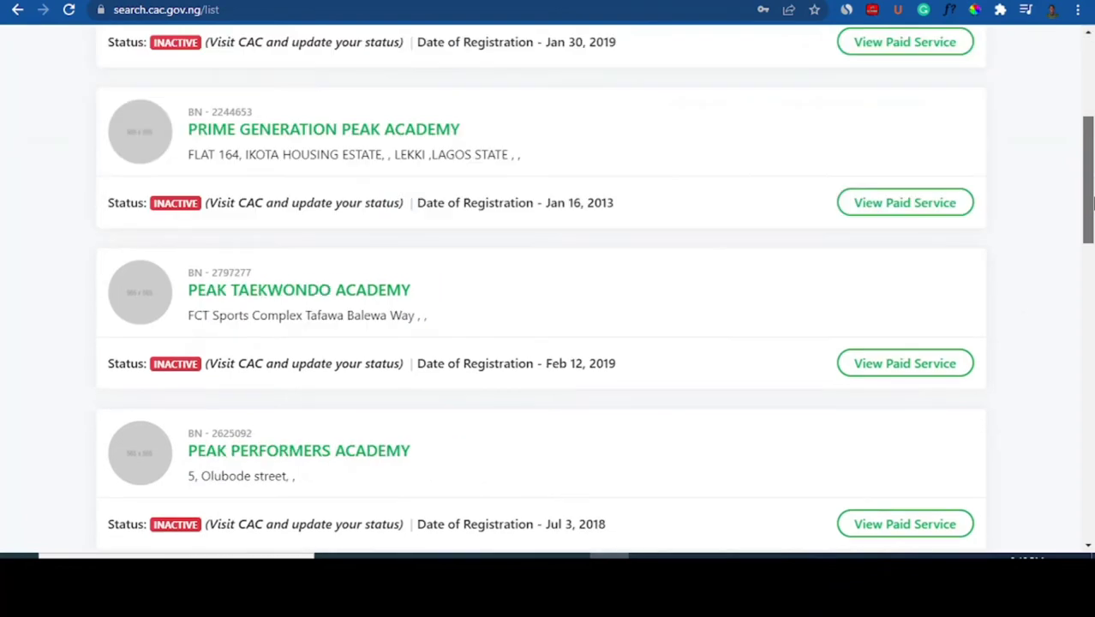
pyautogui.moveTo(1090, 204); pyautogui.dragTo(1092, 413)
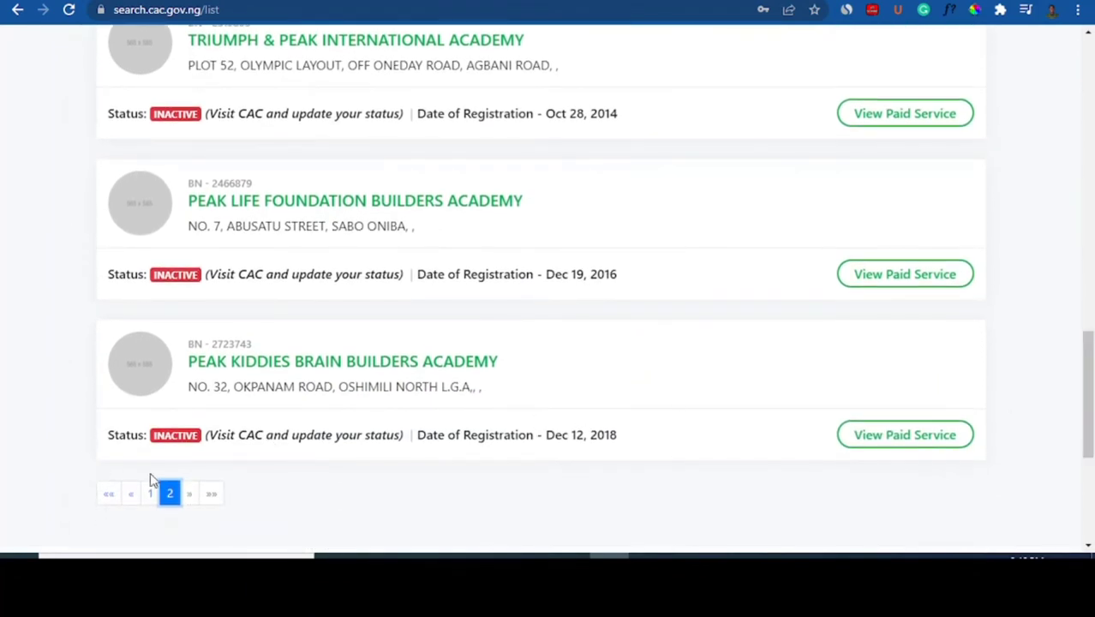
pyautogui.click(152, 493)
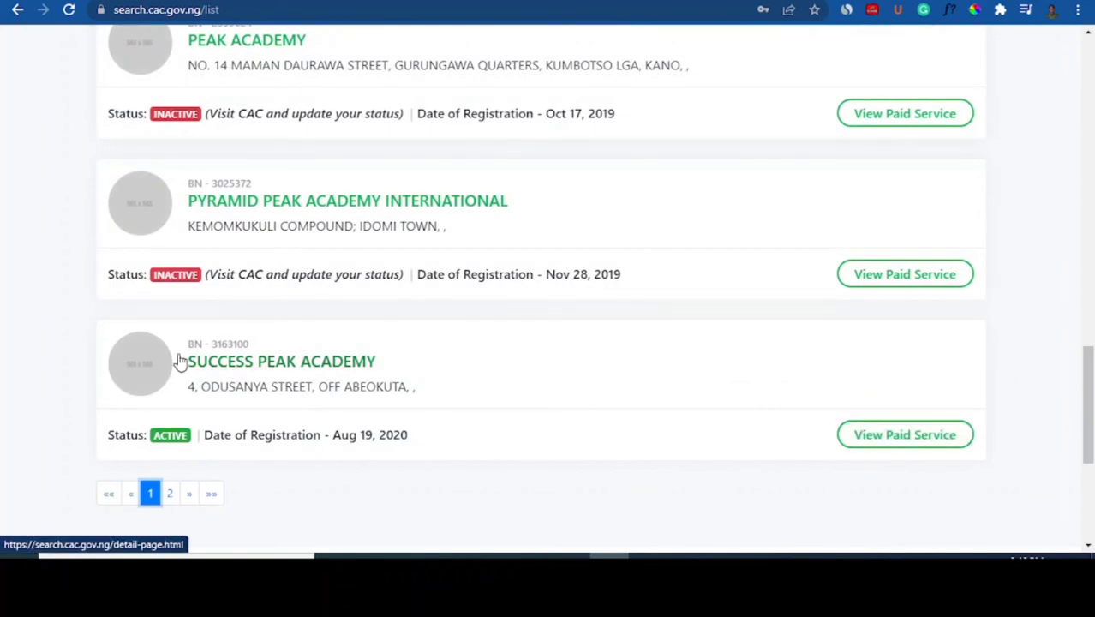
pyautogui.scroll(3, 1092, 415)
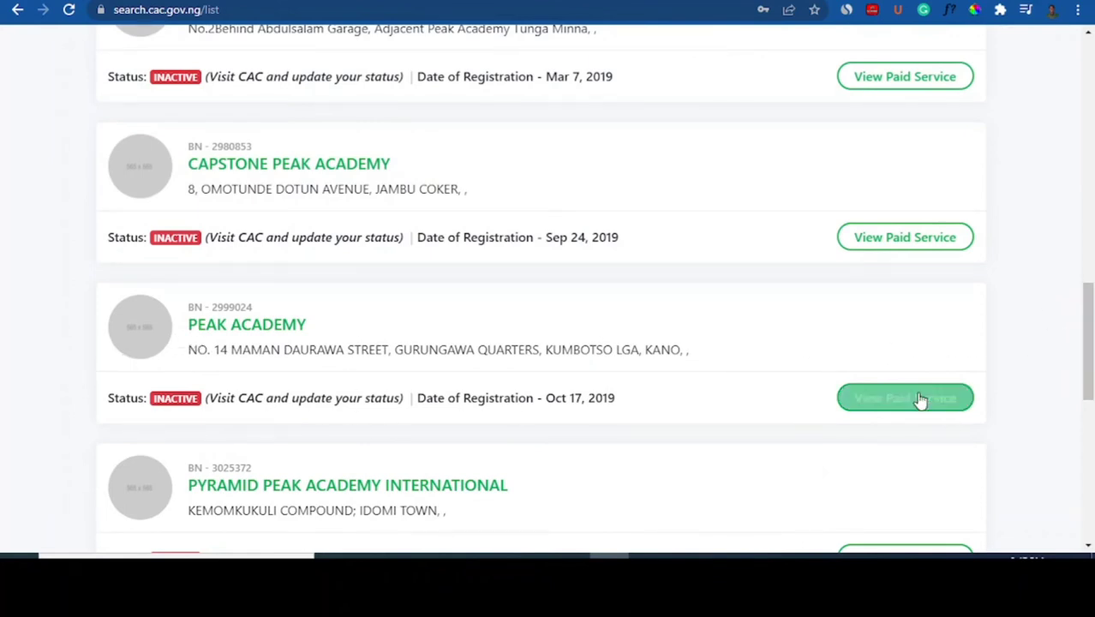
pyautogui.click(212, 328)
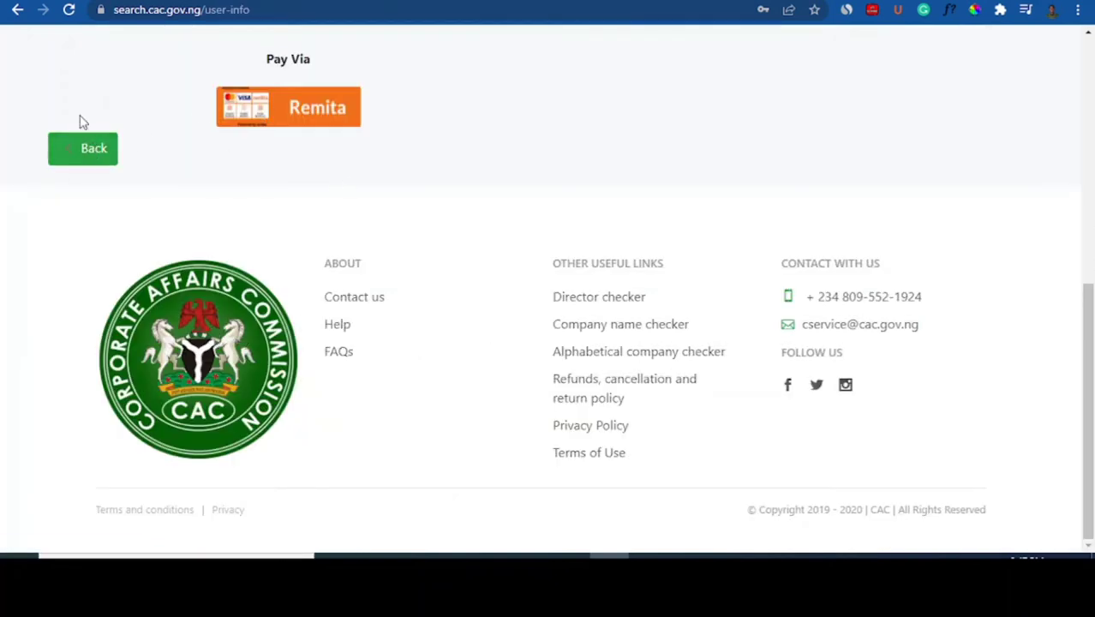
pyautogui.click(1092, 162)
pyautogui.moveTo(1092, 163); pyautogui.dragTo(1094, 137)
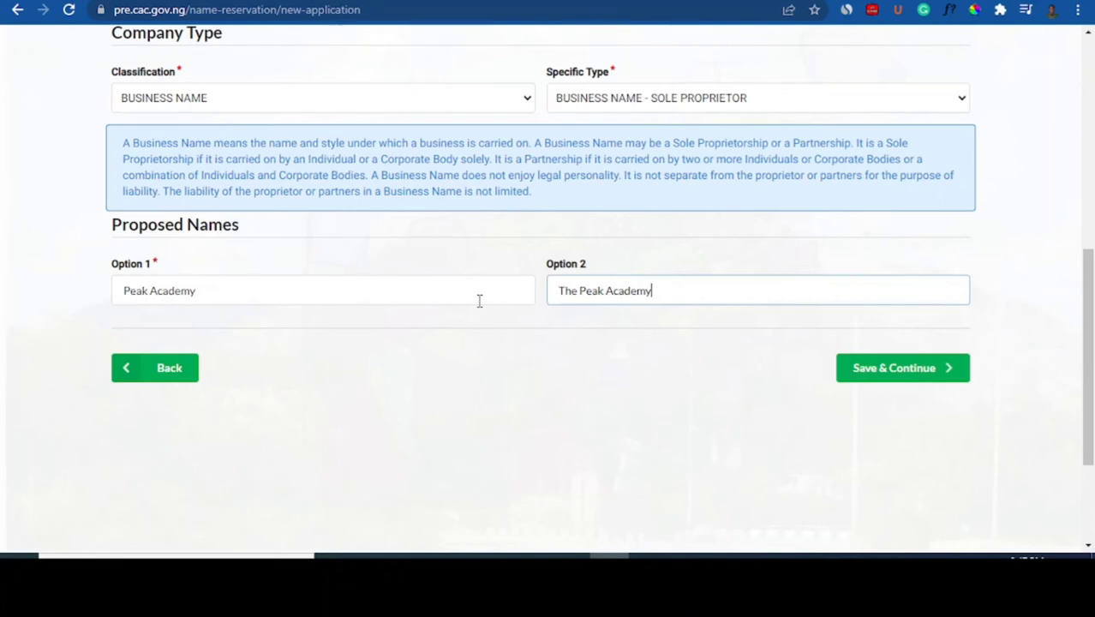
# Save the proposed names and set the search reason to NEW INCORPORATION / REGISTRATION
pyautogui.click(901, 375)
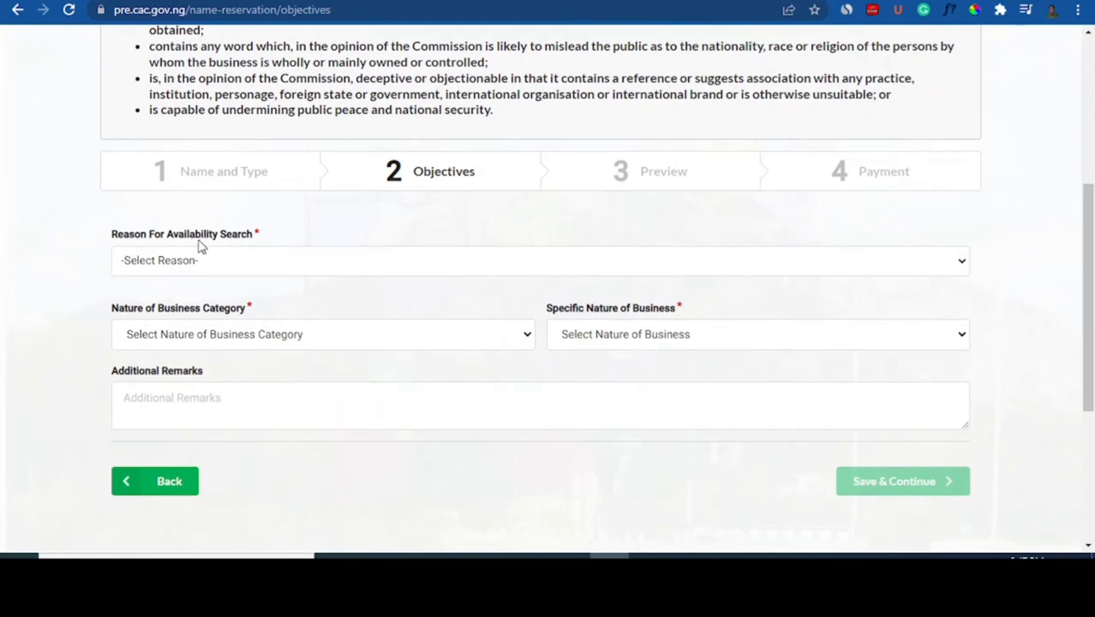
pyautogui.click(340, 269)
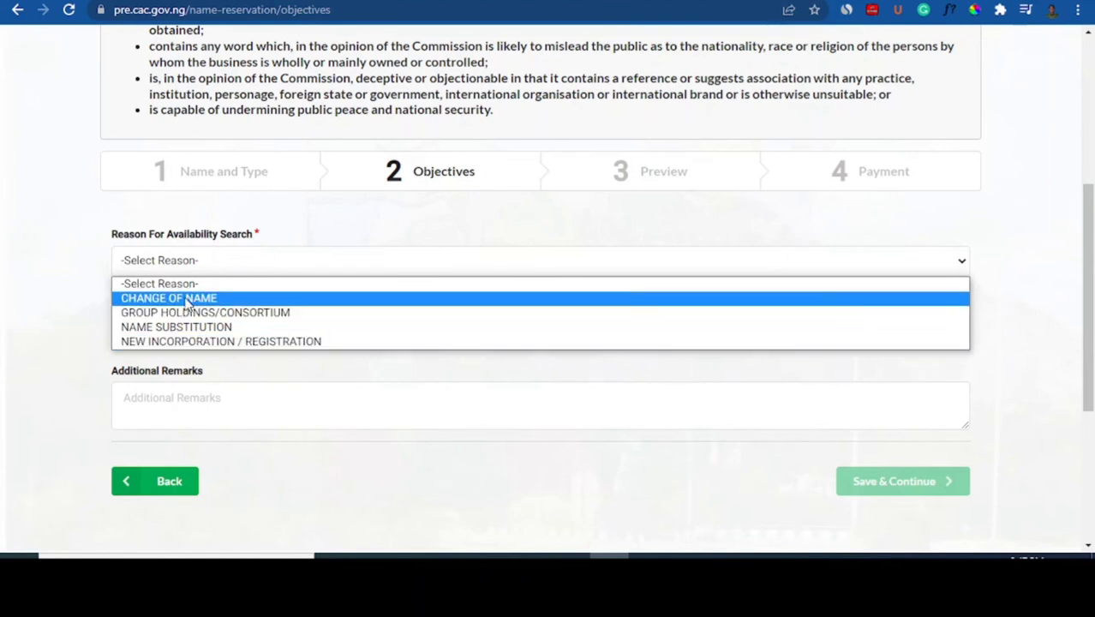
pyautogui.click(249, 342)
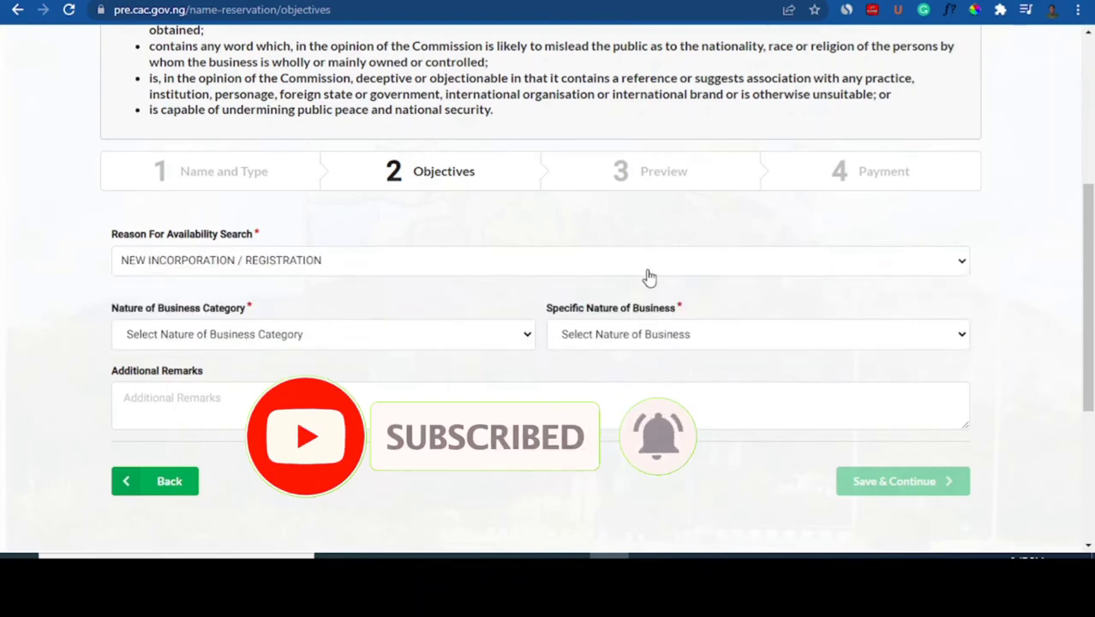
pyautogui.moveTo(1091, 234); pyautogui.dragTo(1092, 260)
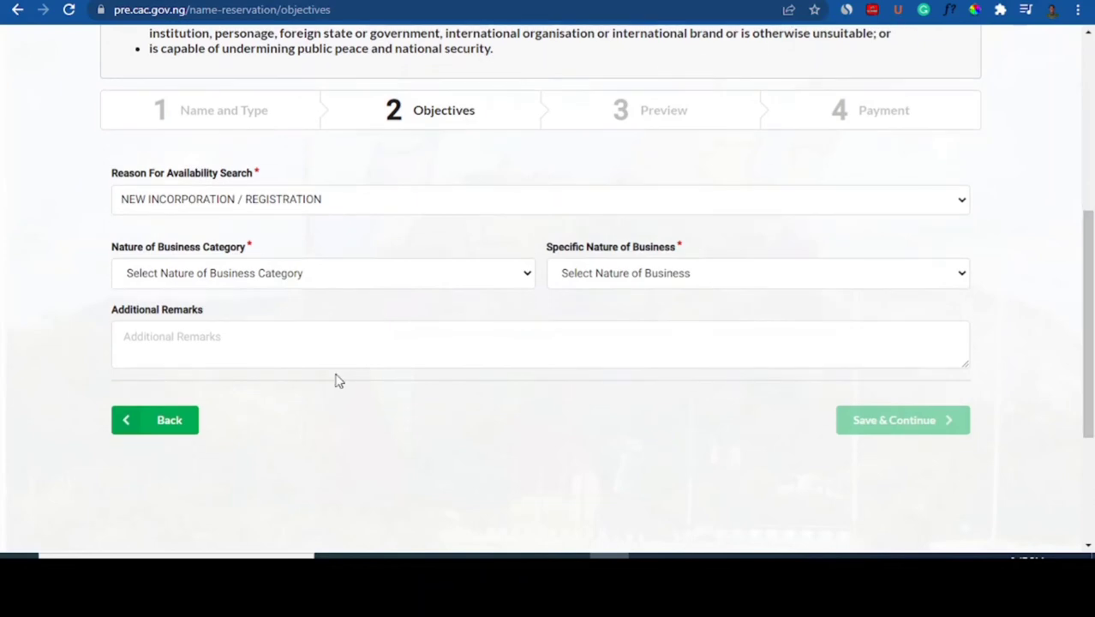
# Set the business category to EDUCATION, after briefly trying OTHERS
pyautogui.click(221, 274)
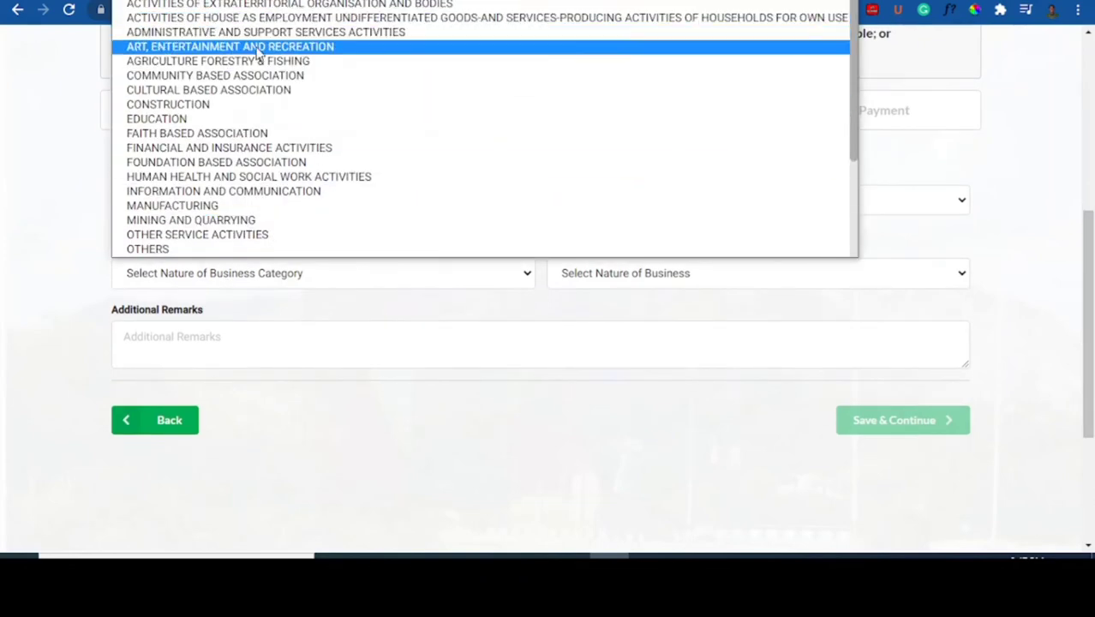
pyautogui.click(141, 121)
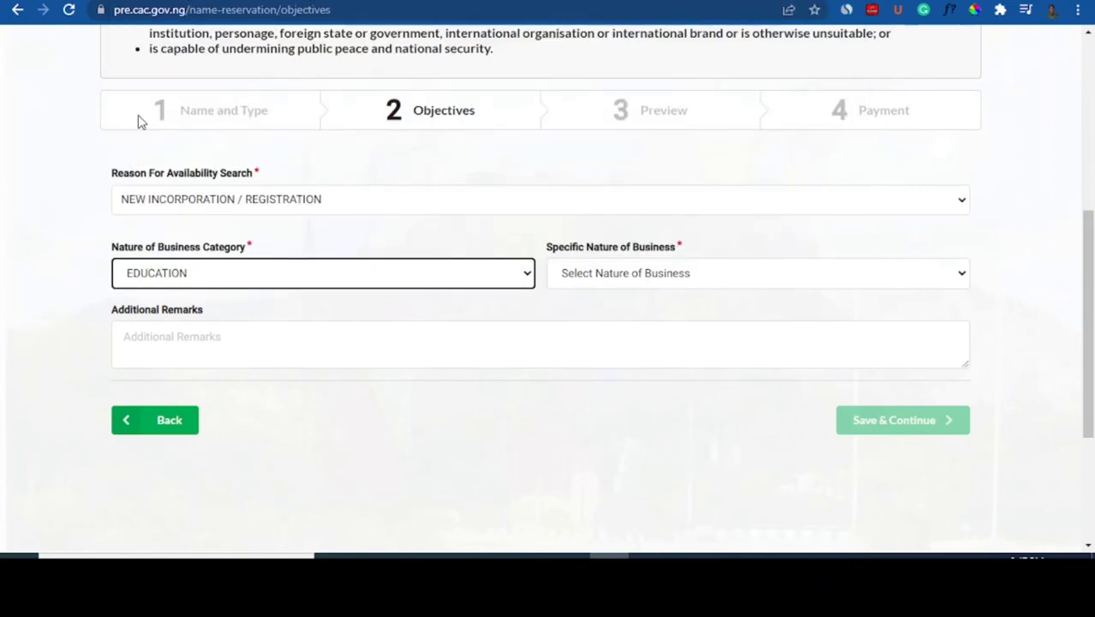
pyautogui.click(496, 272)
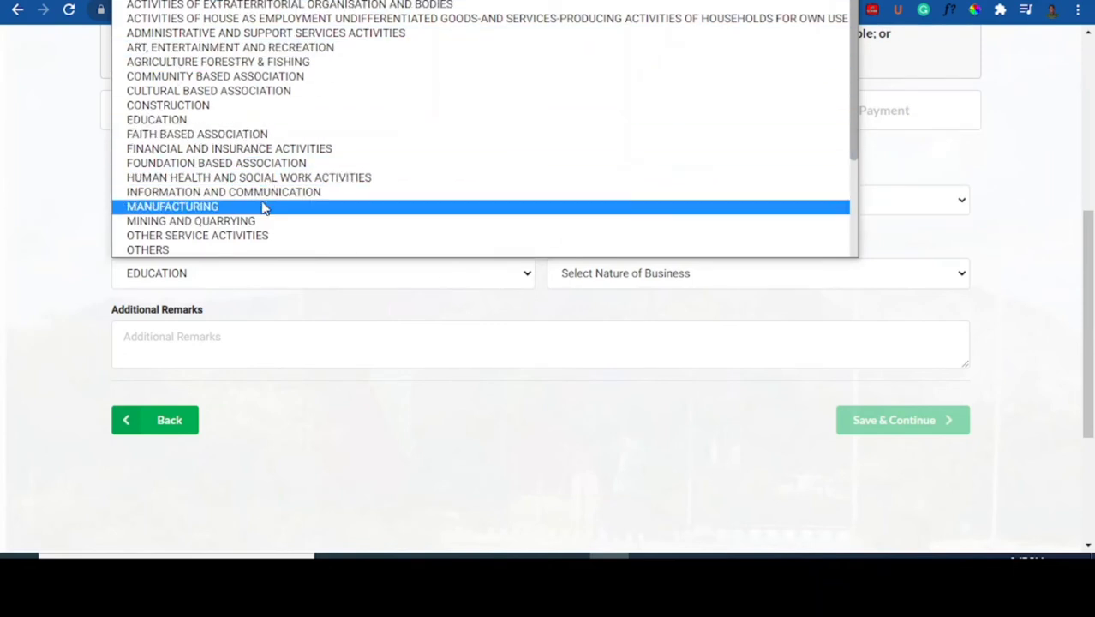
pyautogui.click(166, 249)
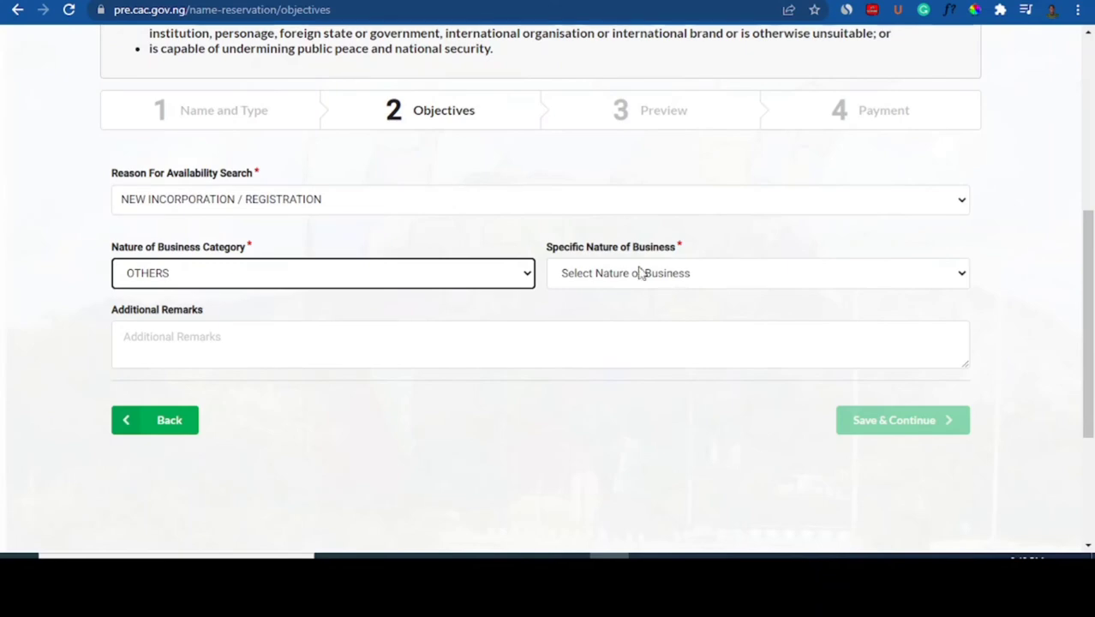
pyautogui.click(505, 288)
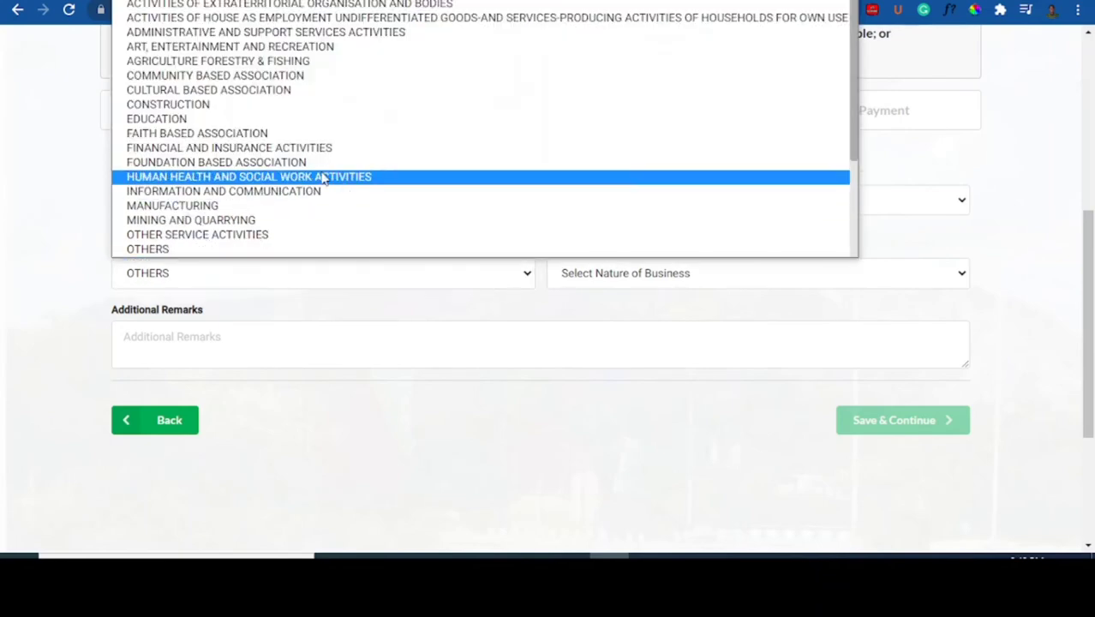
pyautogui.click(275, 120)
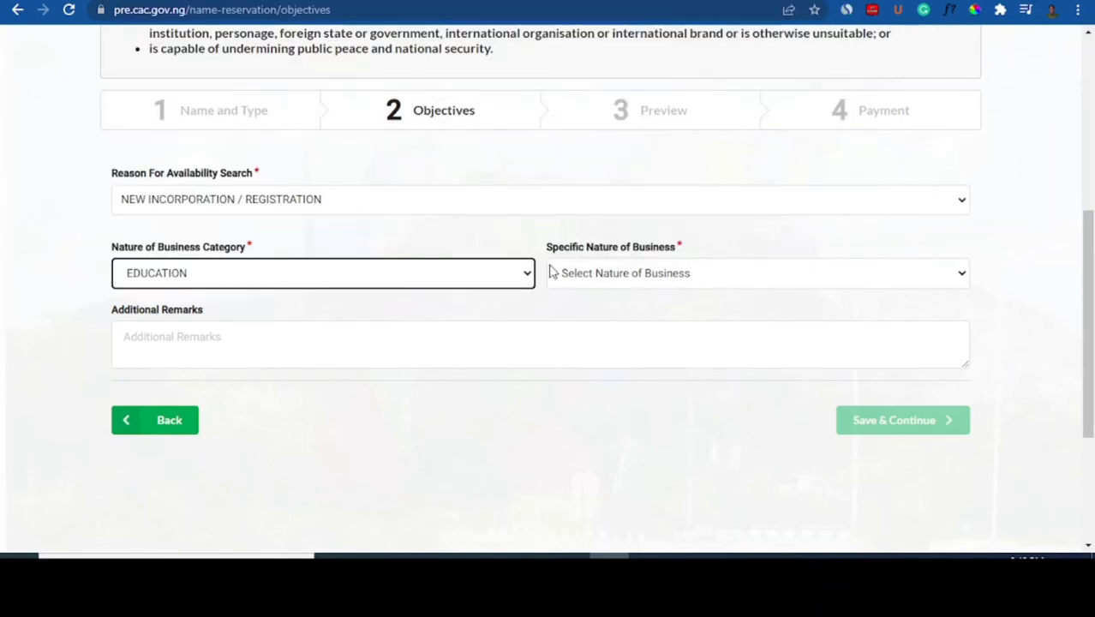
# Choose EDUCATIONAL SERVICES AND CONSULTANCY as the specific nature of business
pyautogui.click(761, 283)
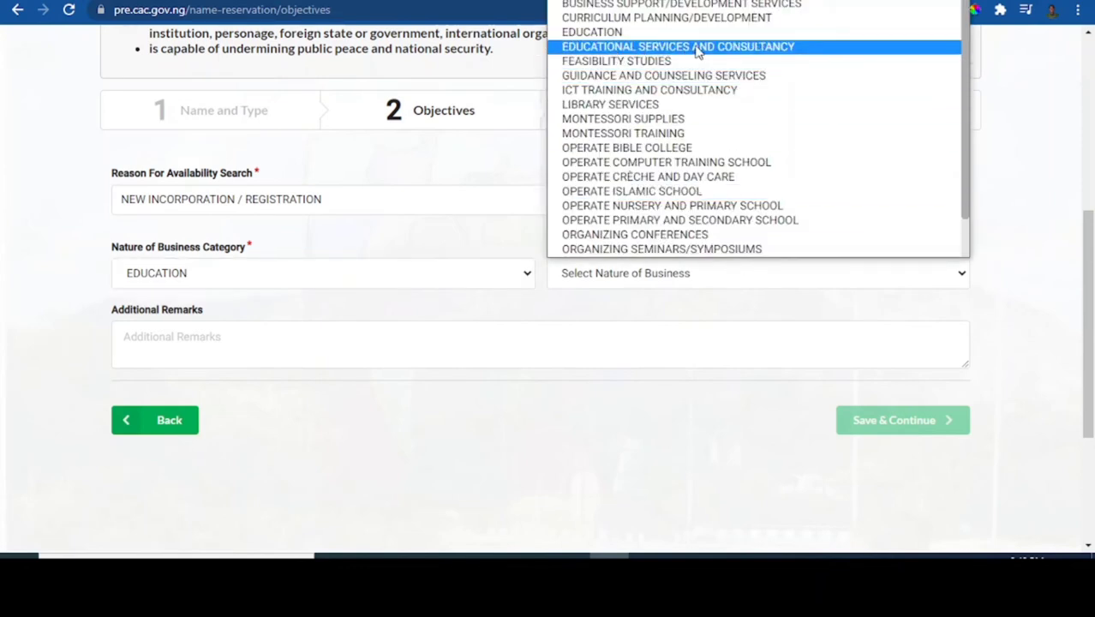
pyautogui.click(733, 48)
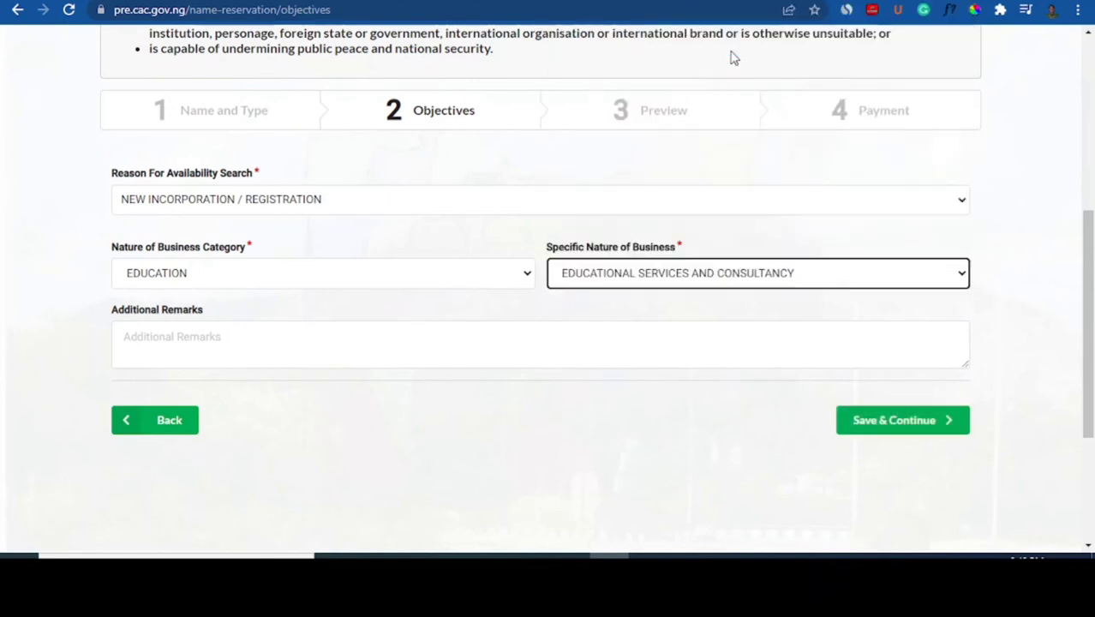
pyautogui.click(916, 276)
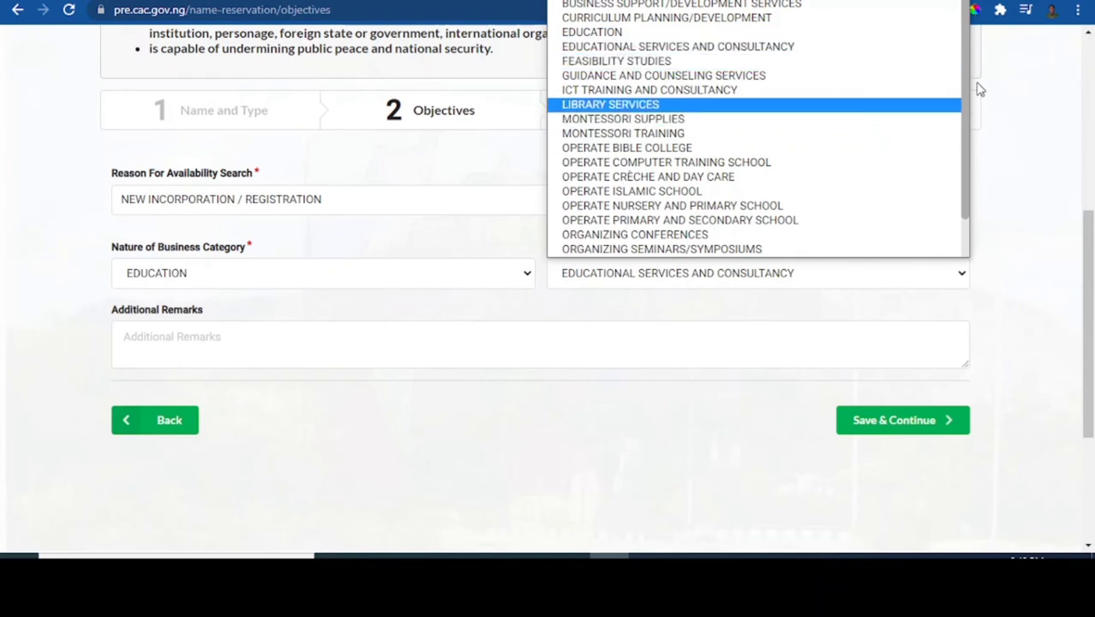
pyautogui.click(776, 48)
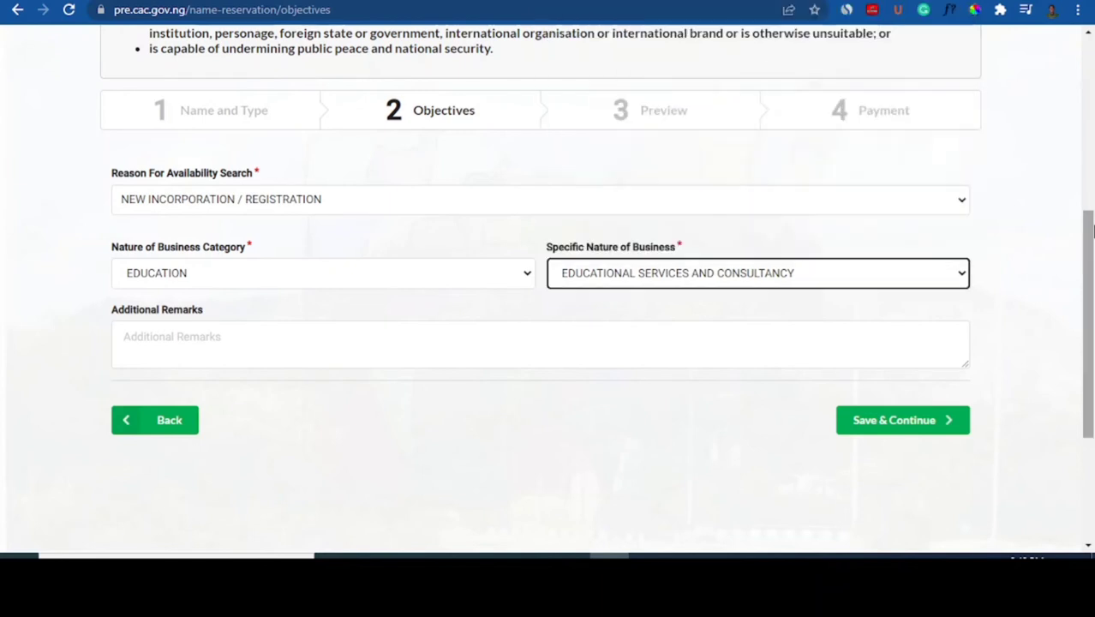
pyautogui.scroll(-1, 433, 343)
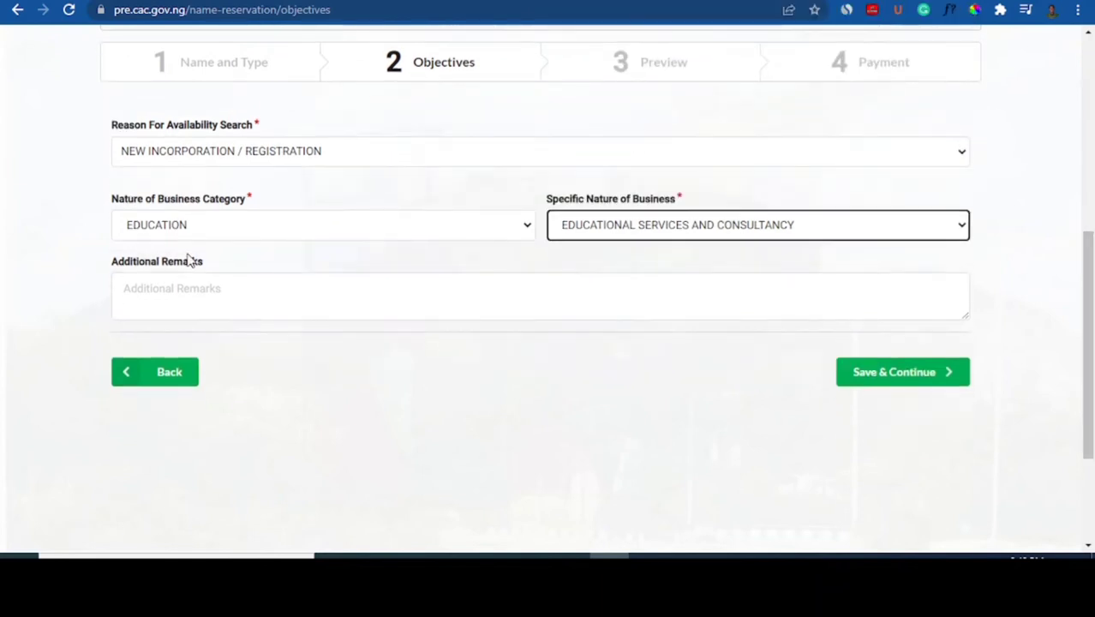
# Write the remark on providing educational services for external examinations, fix typos, and save
pyautogui.click(202, 297)
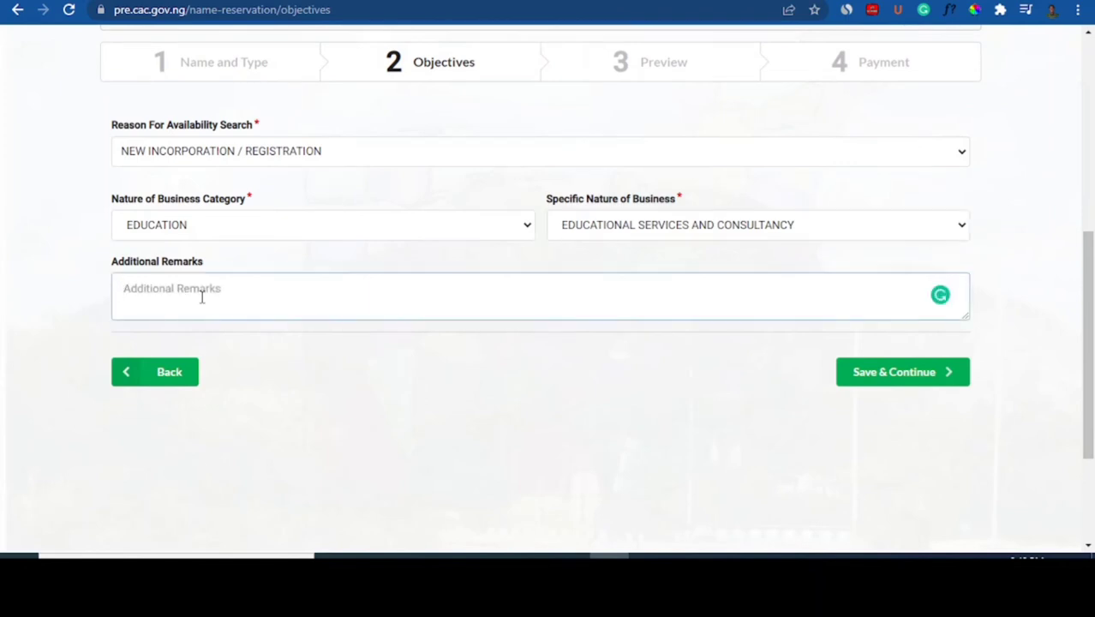
pyautogui.write('Peak aCADEMY')
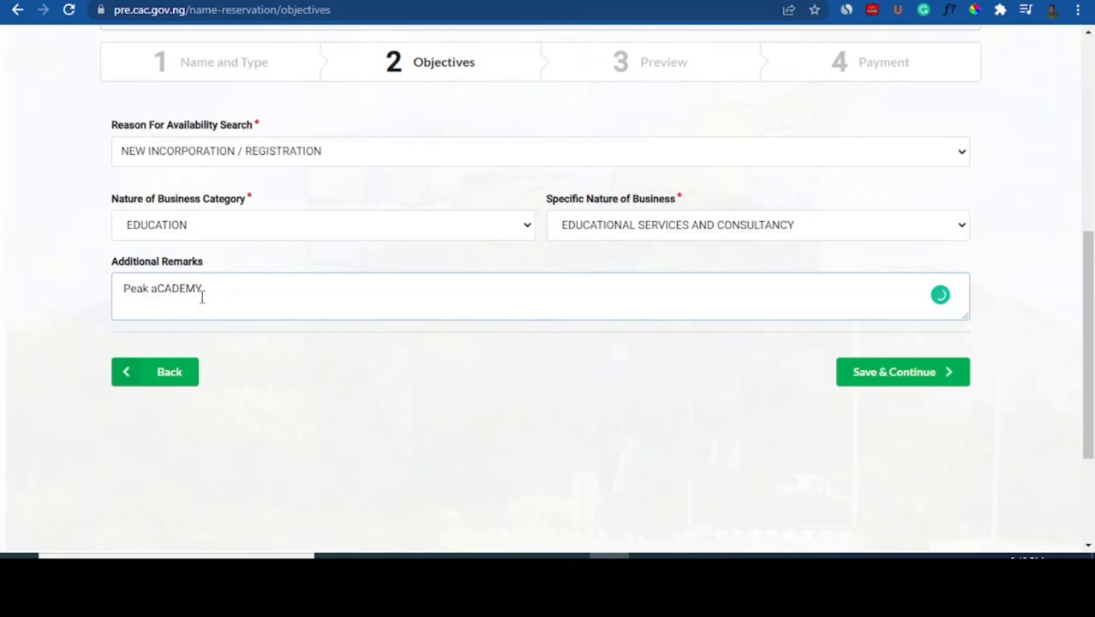
pyautogui.press('BackSpace')
pyautogui.press('BackSpace')
pyautogui.press('BackSpace')
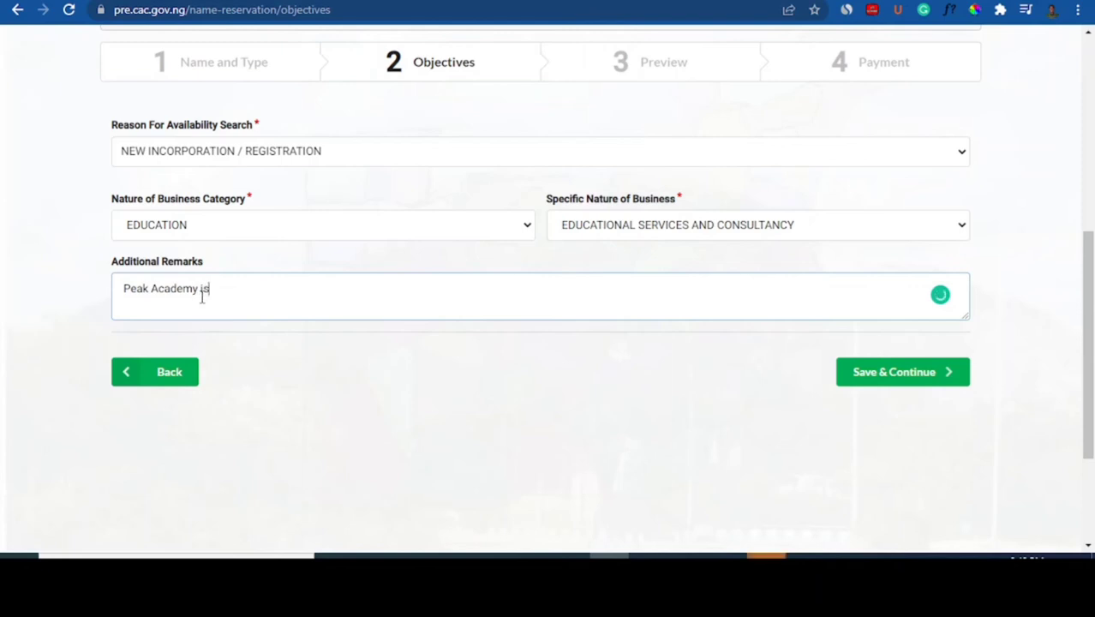
pyautogui.write('aimed at providig')
pyautogui.press('BackSpace')
pyautogui.press('BackSpace')
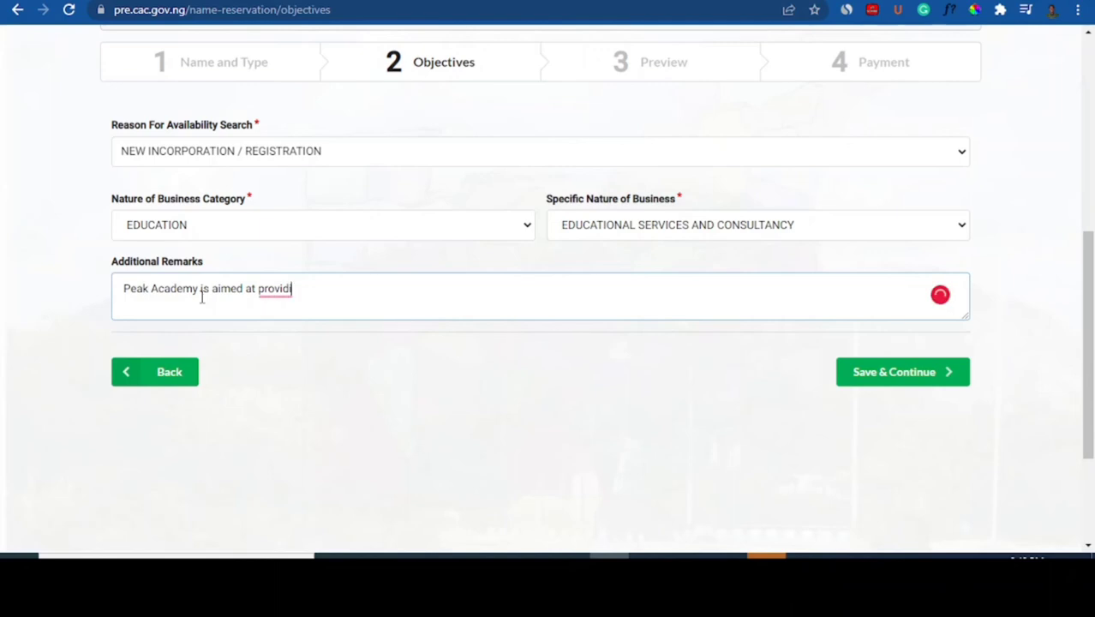
pyautogui.write('g')
pyautogui.write('ng')
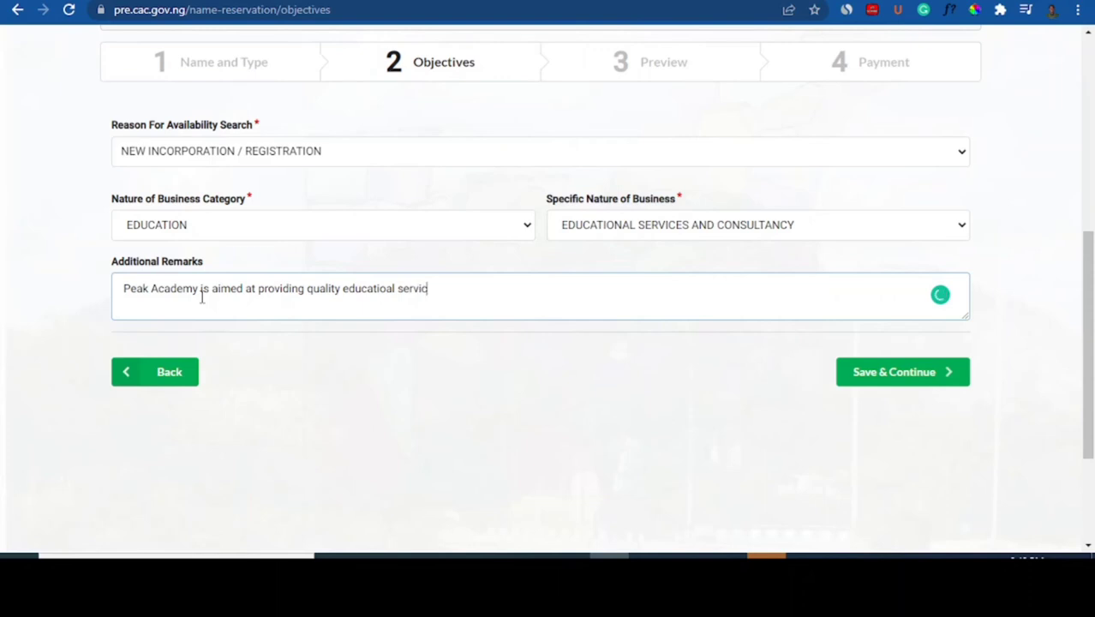
pyautogui.write('for exteral')
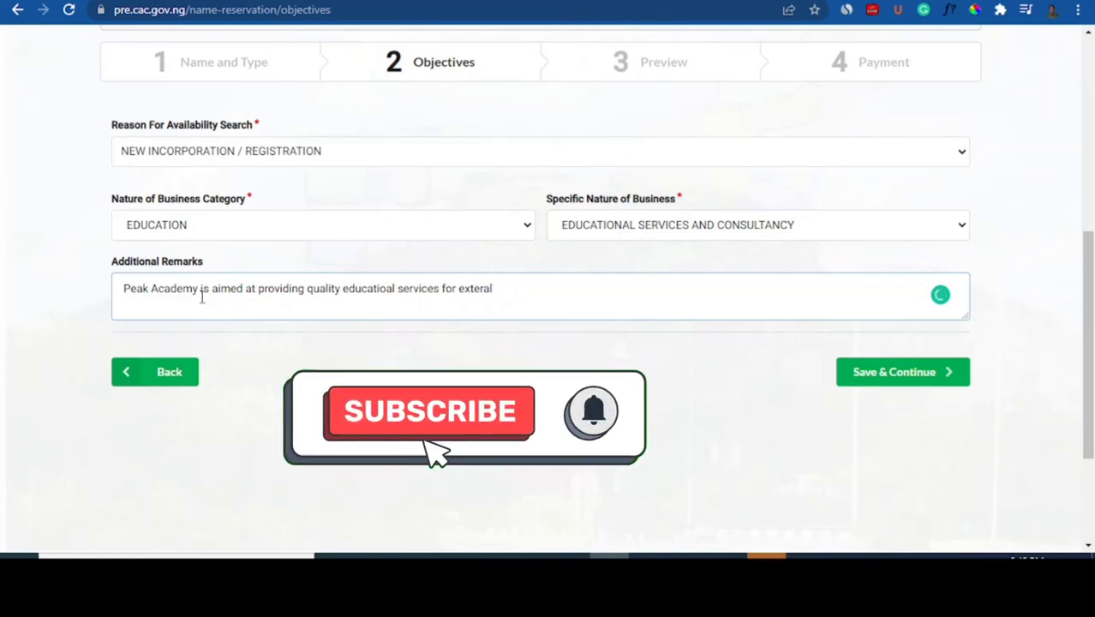
pyautogui.write(' exami')
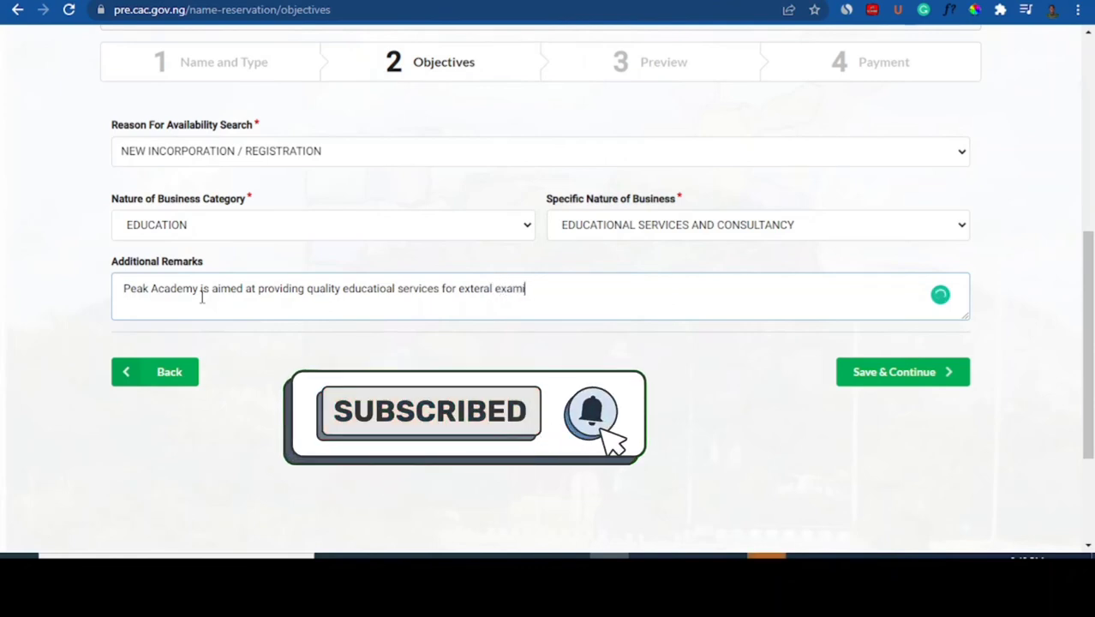
pyautogui.write('nations')
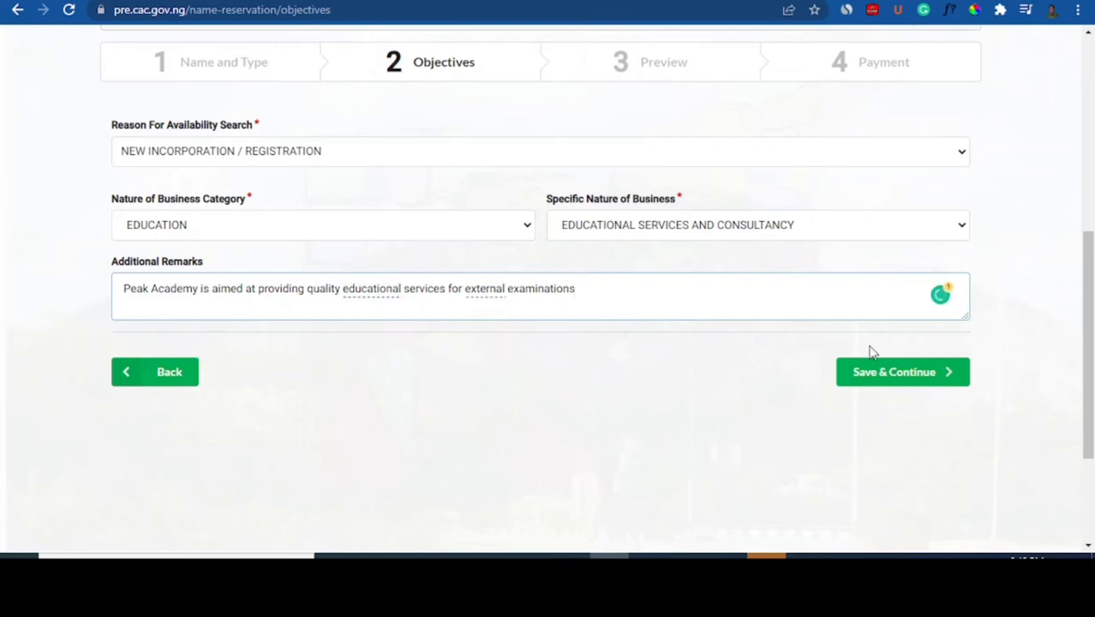
pyautogui.click(949, 381)
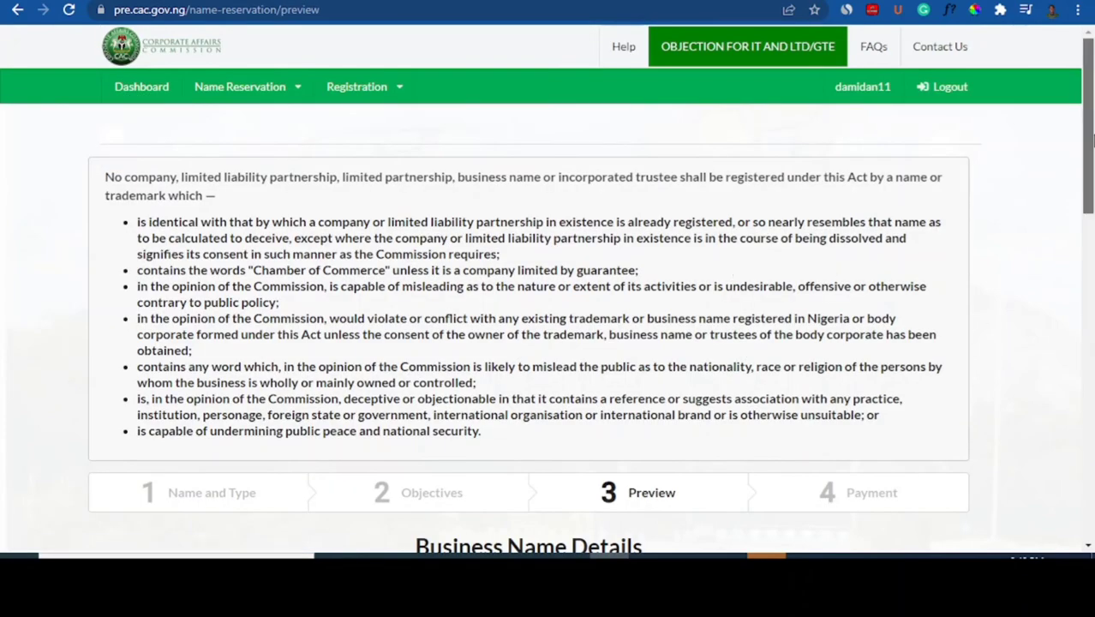
# Save the previewed Peak Academy reservation details and advance to step 4, Payment
pyautogui.moveTo(1089, 140); pyautogui.dragTo(1092, 243)
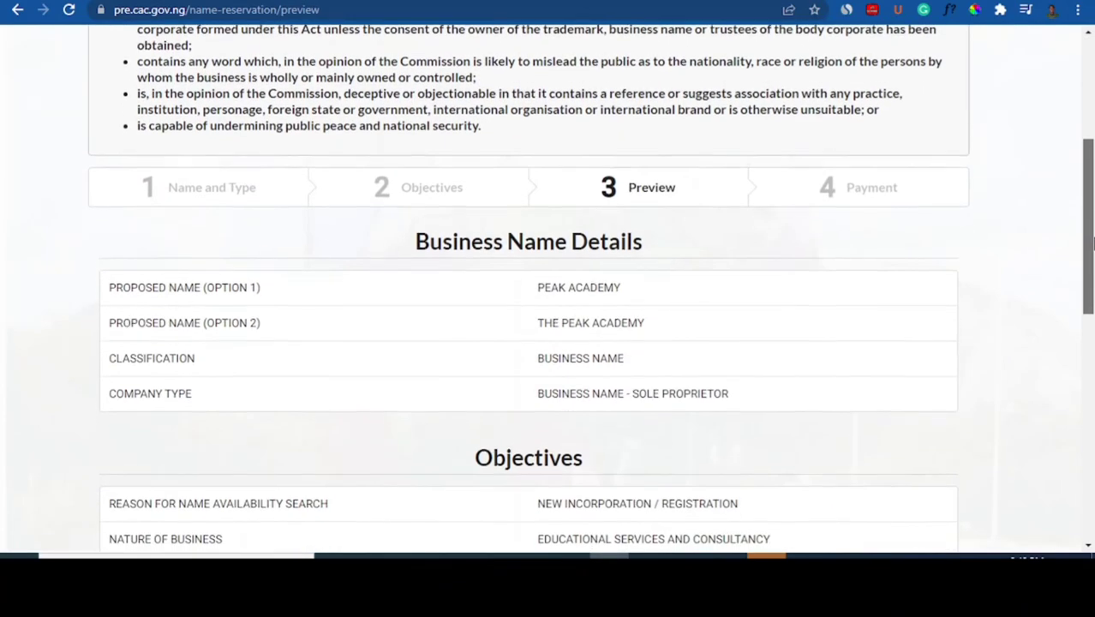
pyautogui.scroll(-2, 308, 244)
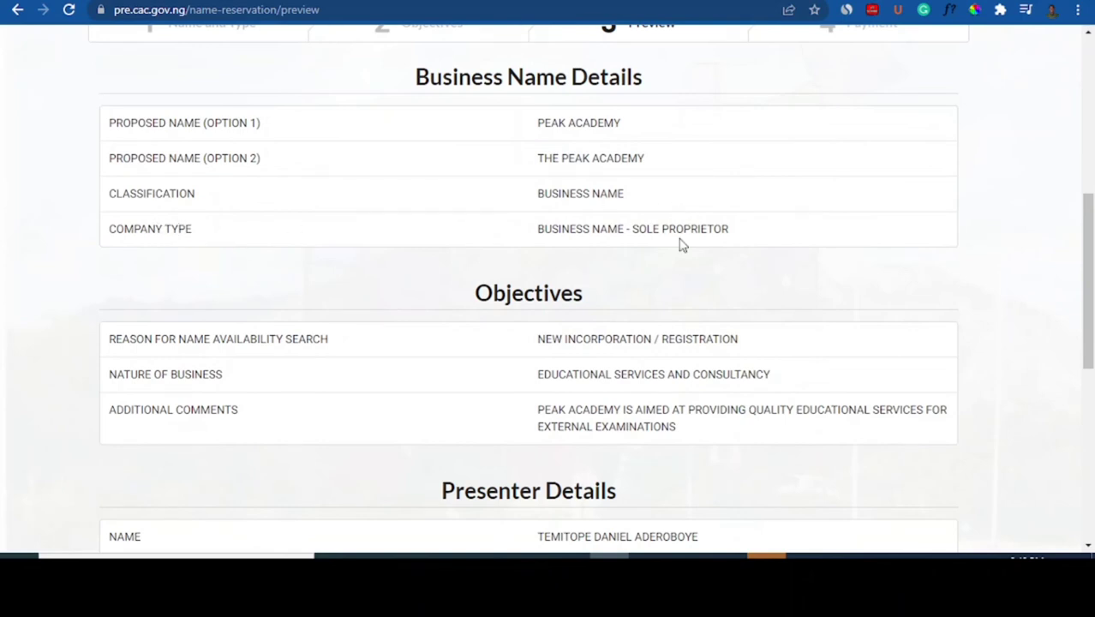
pyautogui.scroll(-1, 1090, 258)
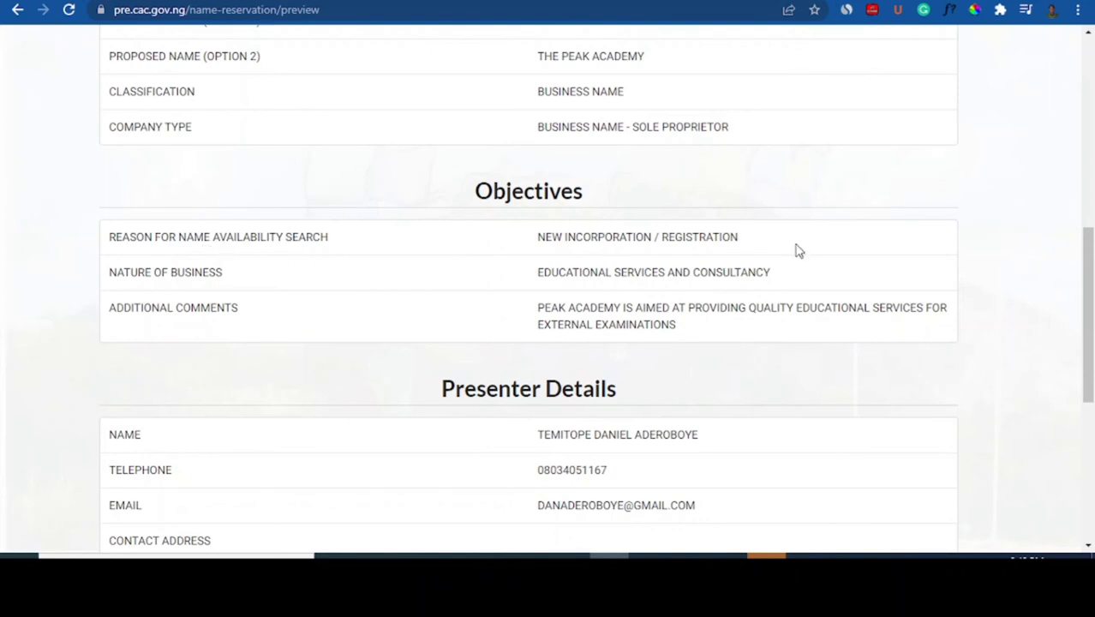
pyautogui.moveTo(1092, 270); pyautogui.dragTo(1091, 283)
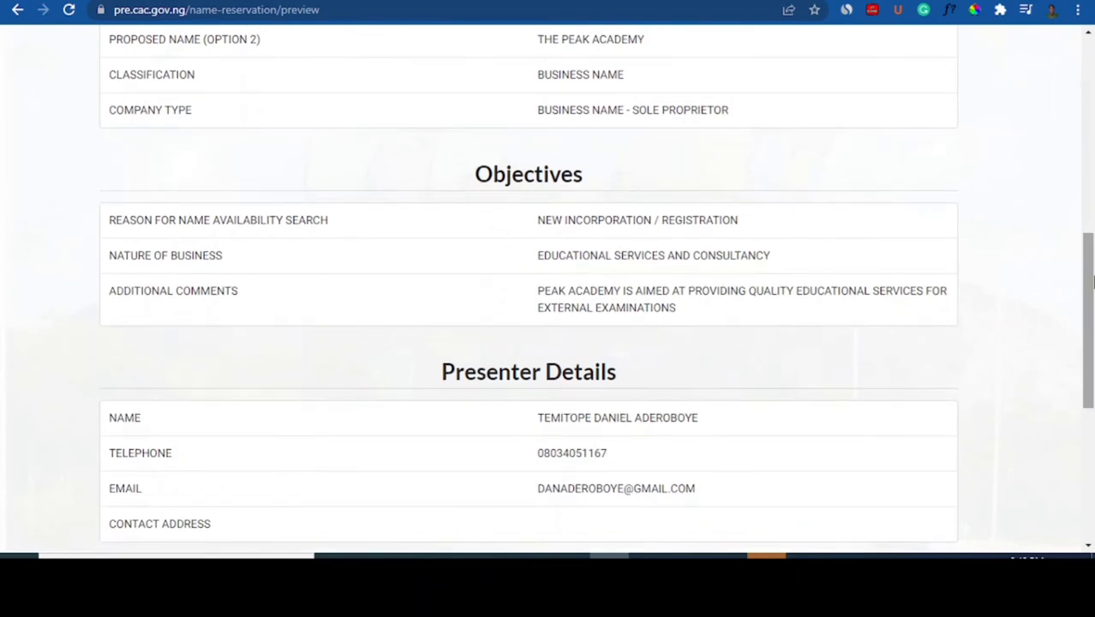
pyautogui.scroll(-1, 763, 276)
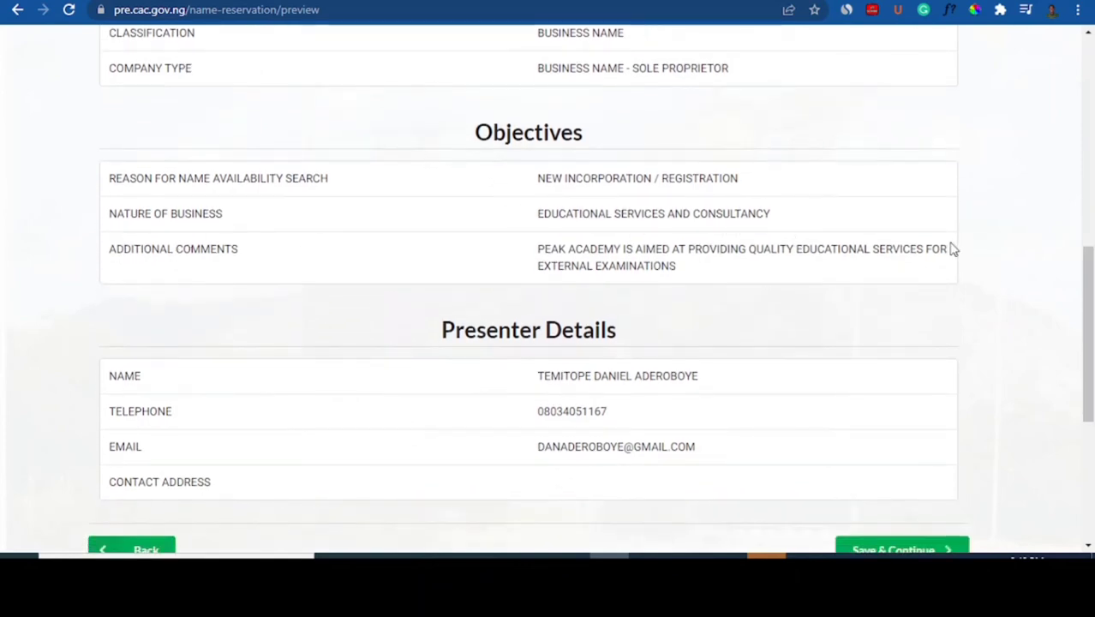
pyautogui.scroll(-1, 771, 300)
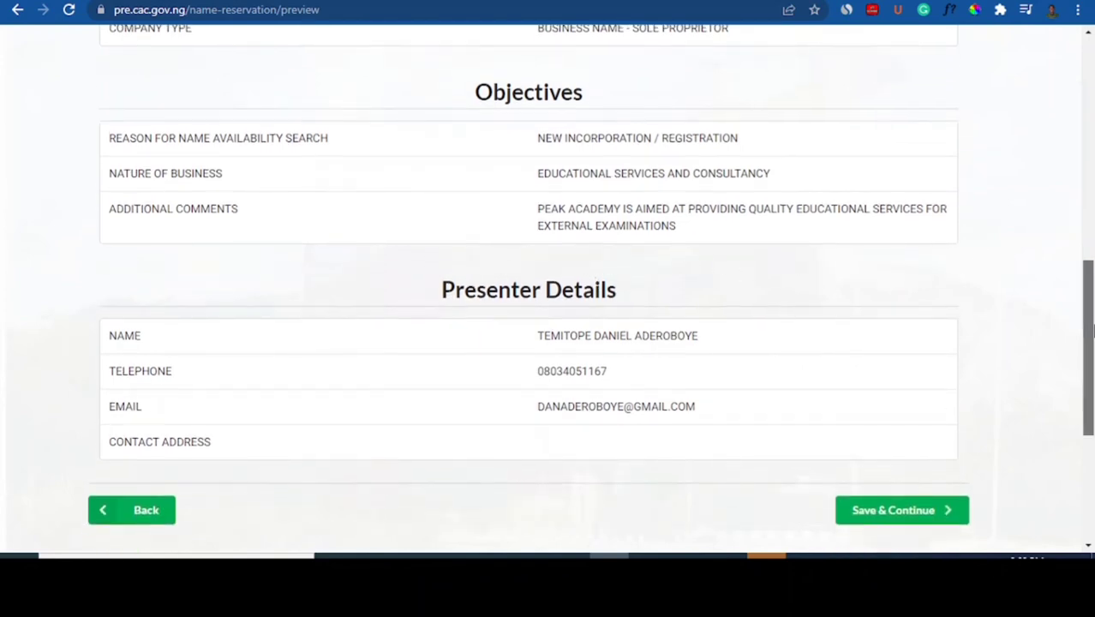
pyautogui.scroll(-2, 1062, 338)
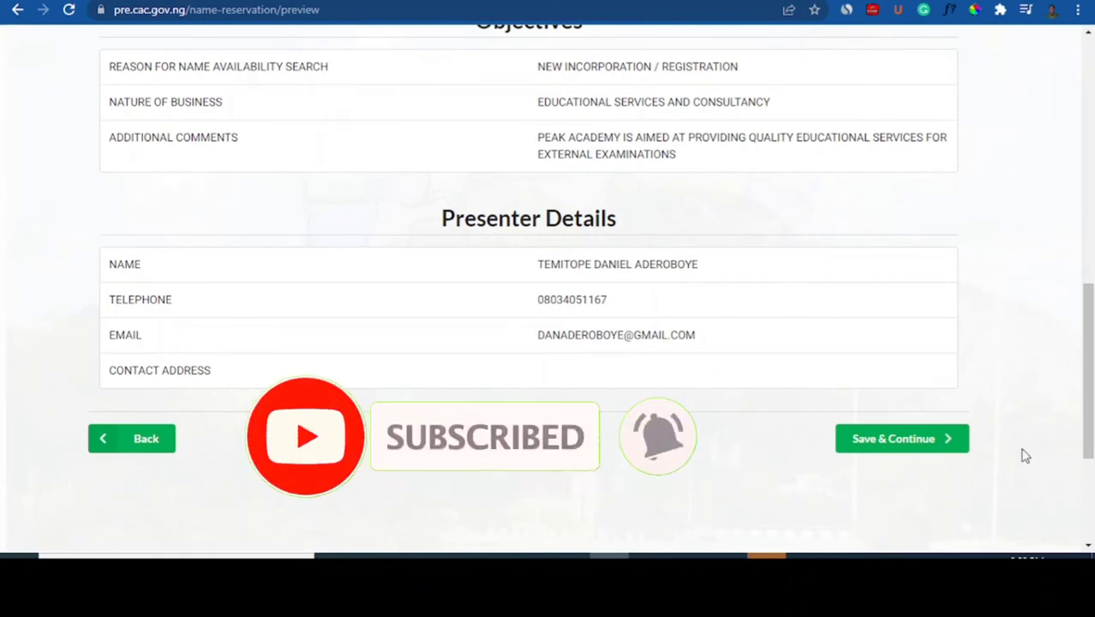
pyautogui.click(911, 449)
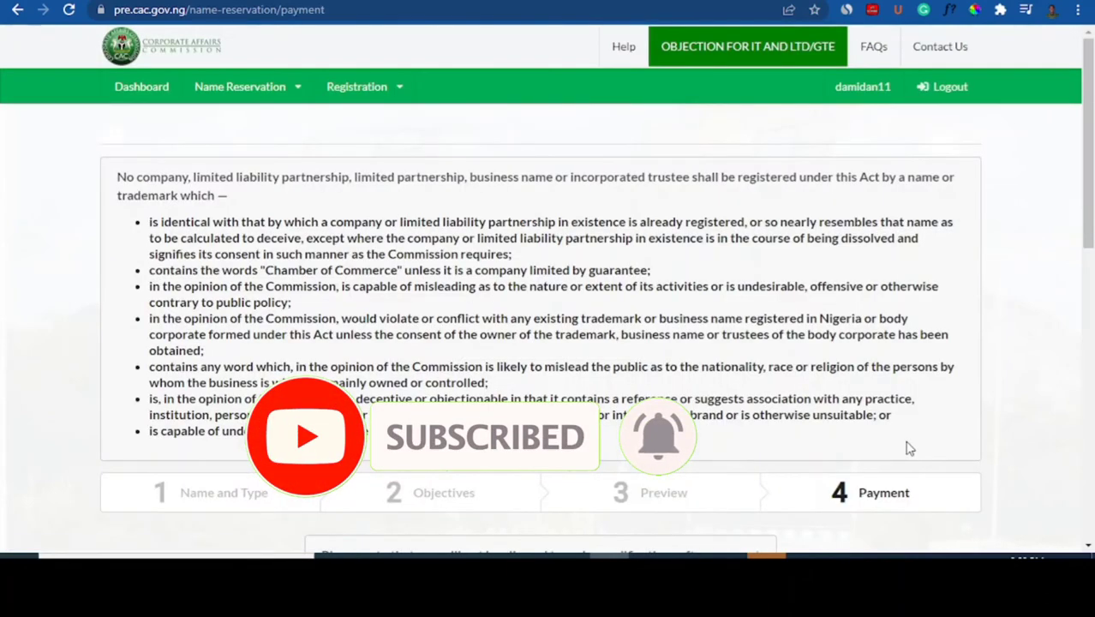
# Choose Remita under Pay Via for the ₦500.00 reservation fee
pyautogui.moveTo(1092, 200); pyautogui.dragTo(1092, 345)
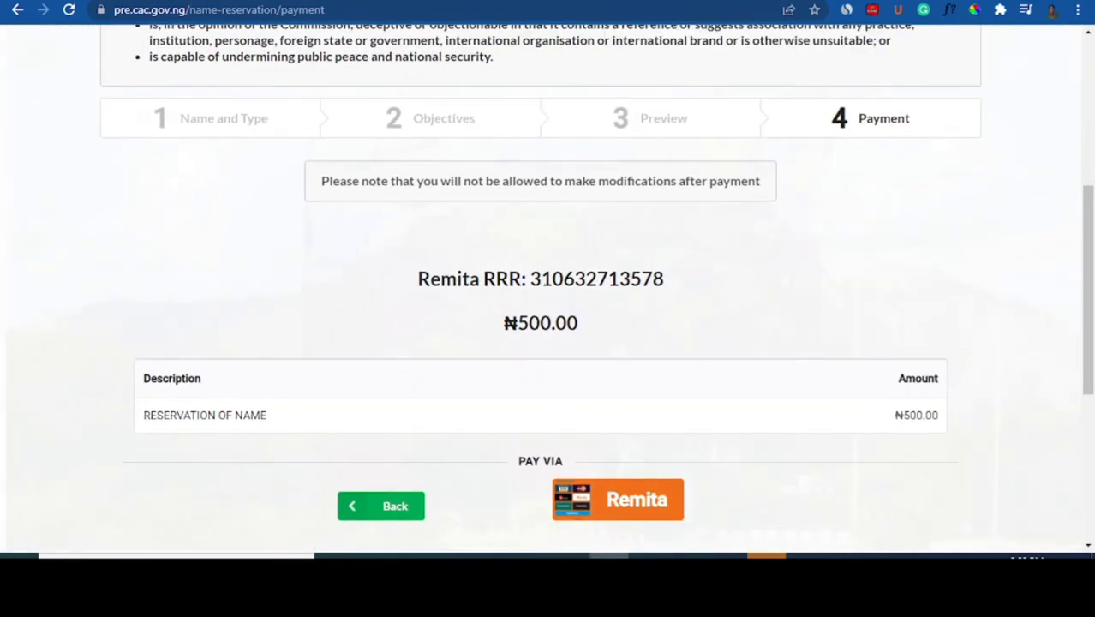
pyautogui.scroll(-1, 487, 365)
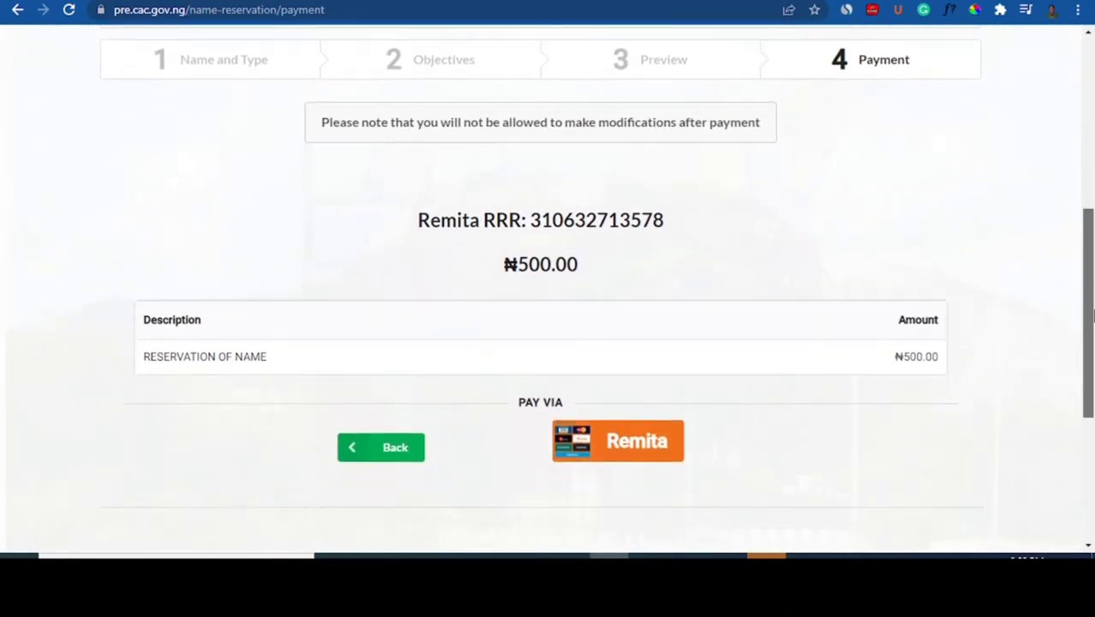
pyautogui.click(605, 447)
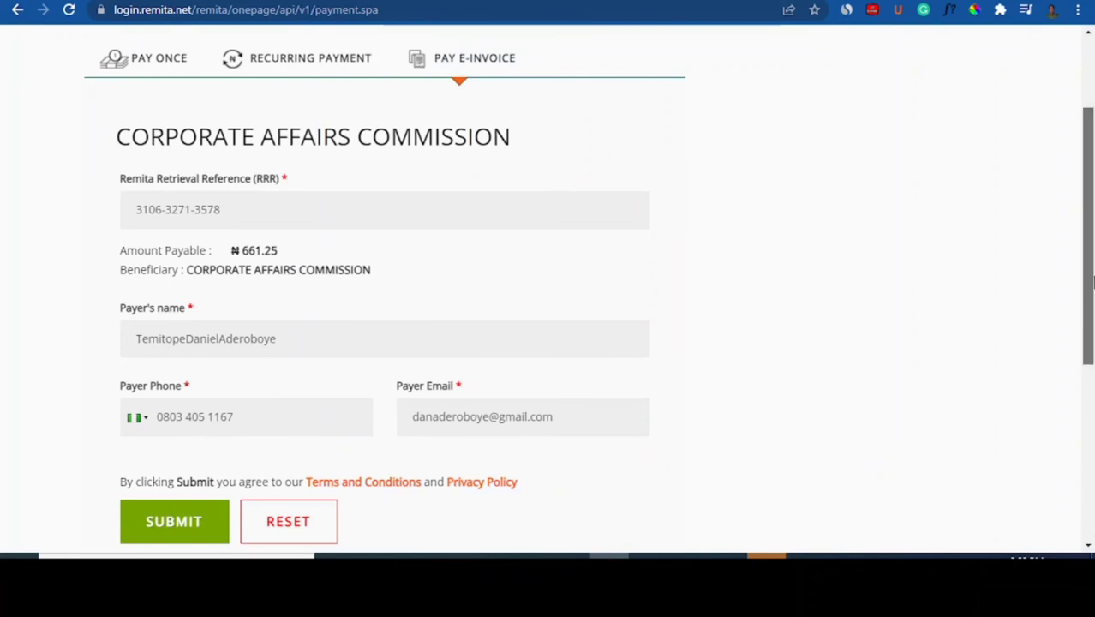
# Submit the prefilled payer details on the Remita form to reach the card payment options
pyautogui.moveTo(1089, 292); pyautogui.dragTo(1092, 364)
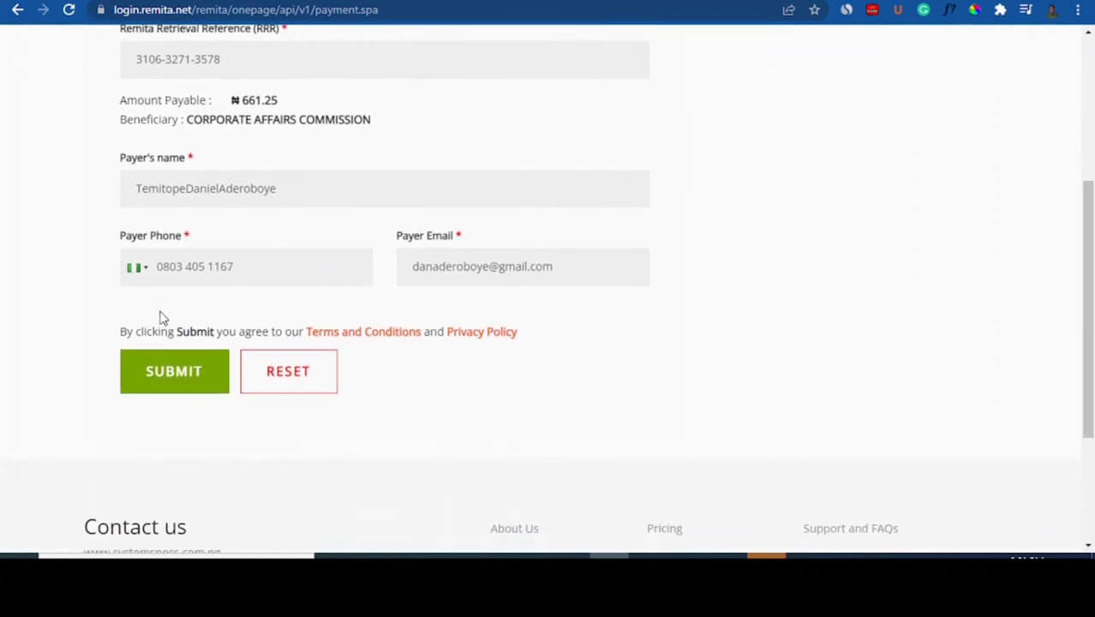
pyautogui.click(172, 371)
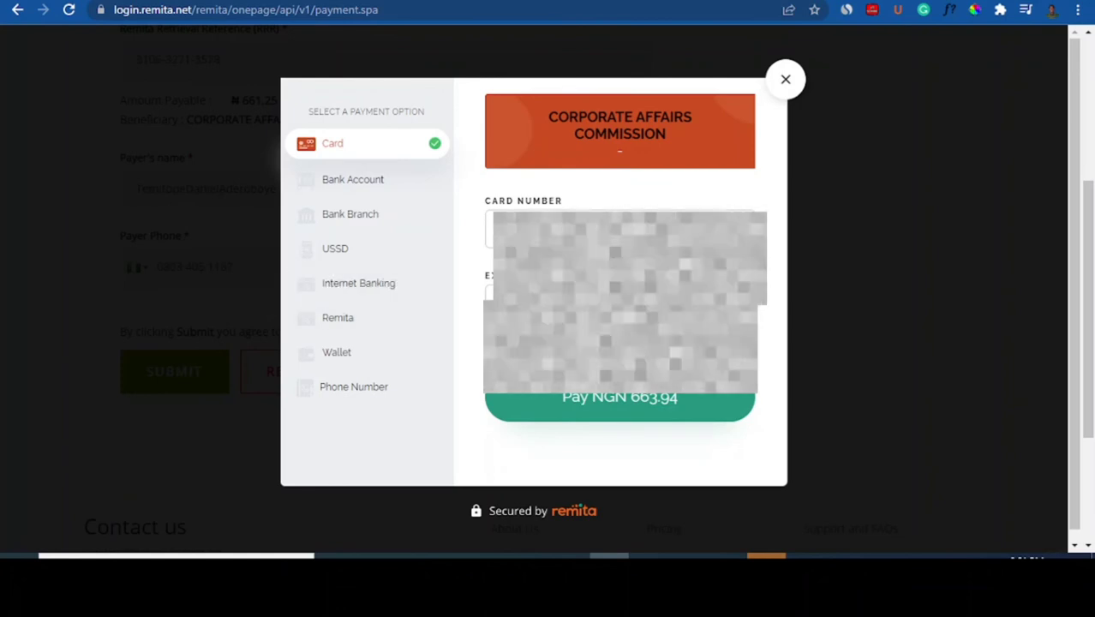
# Fill in the saved card and its CVV, then pay NGN 663.94
pyautogui.click(570, 230)
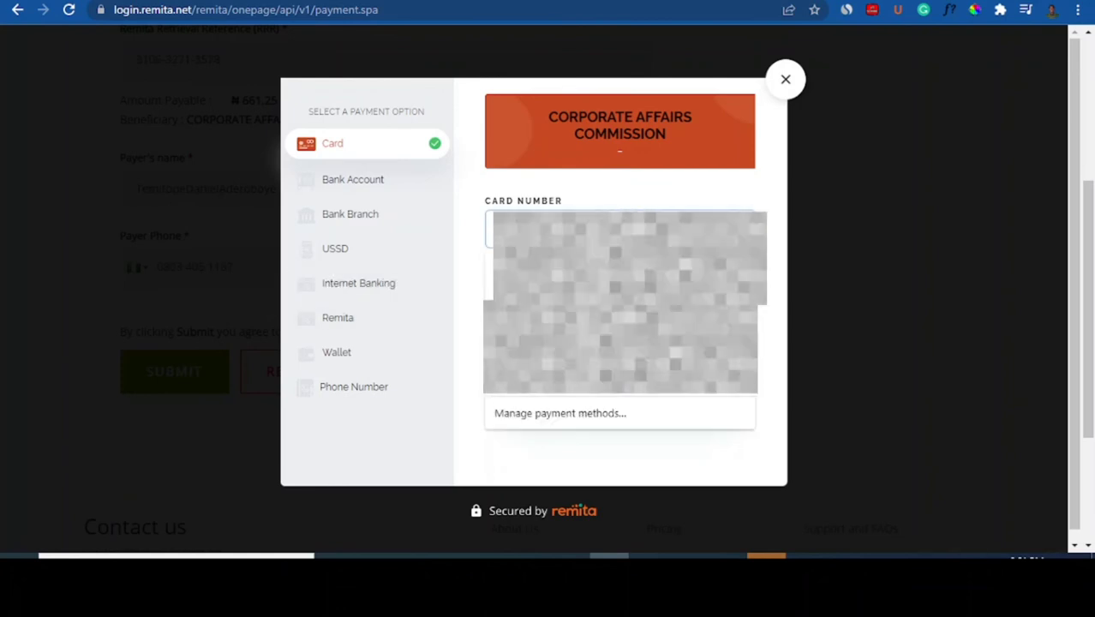
pyautogui.click(570, 282)
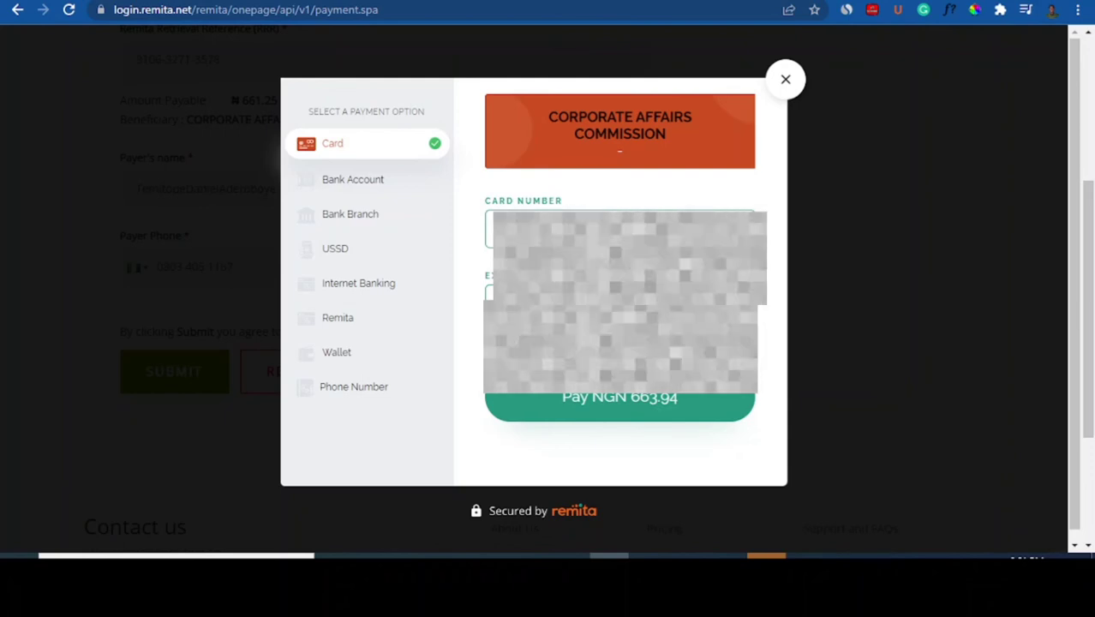
pyautogui.write('••')
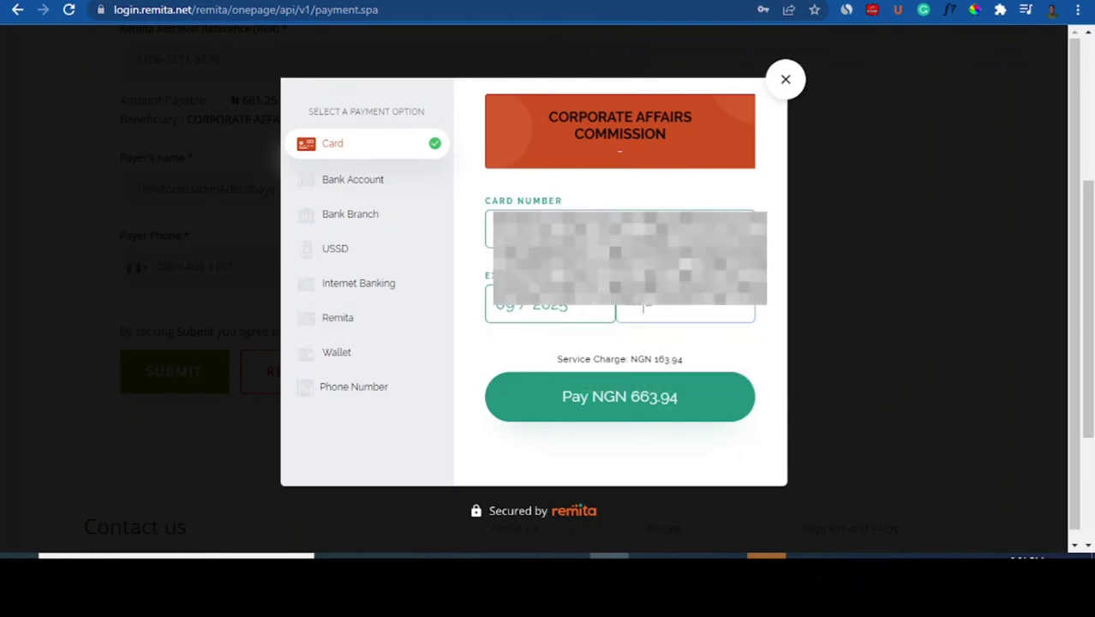
pyautogui.click(625, 409)
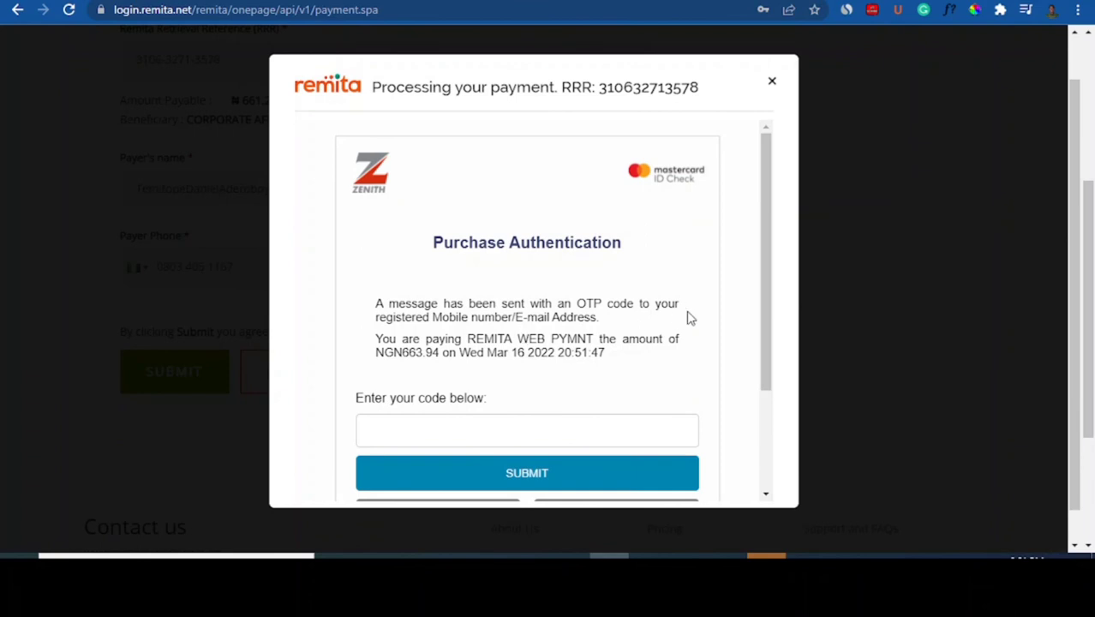
# Enter the bank's one-time code and submit it to authorise the NGN 663.94 charge
pyautogui.click(470, 429)
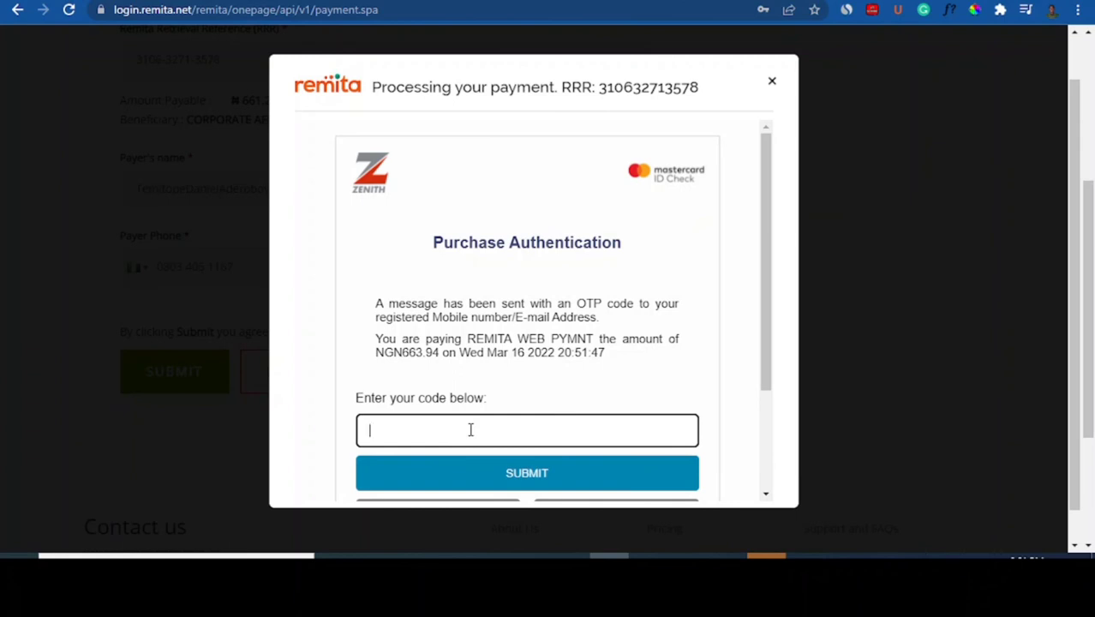
pyautogui.write('1')
pyautogui.click(482, 484)
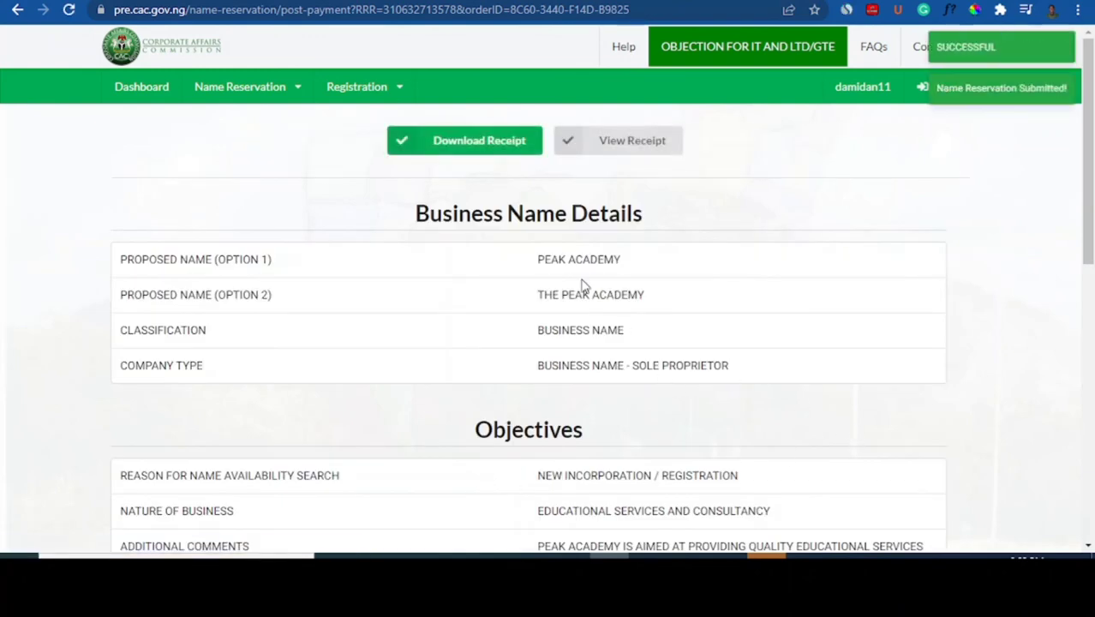
# Download the Peak Academy payment receipt as cac_receipt.pdf and review the submitted details
pyautogui.click(484, 148)
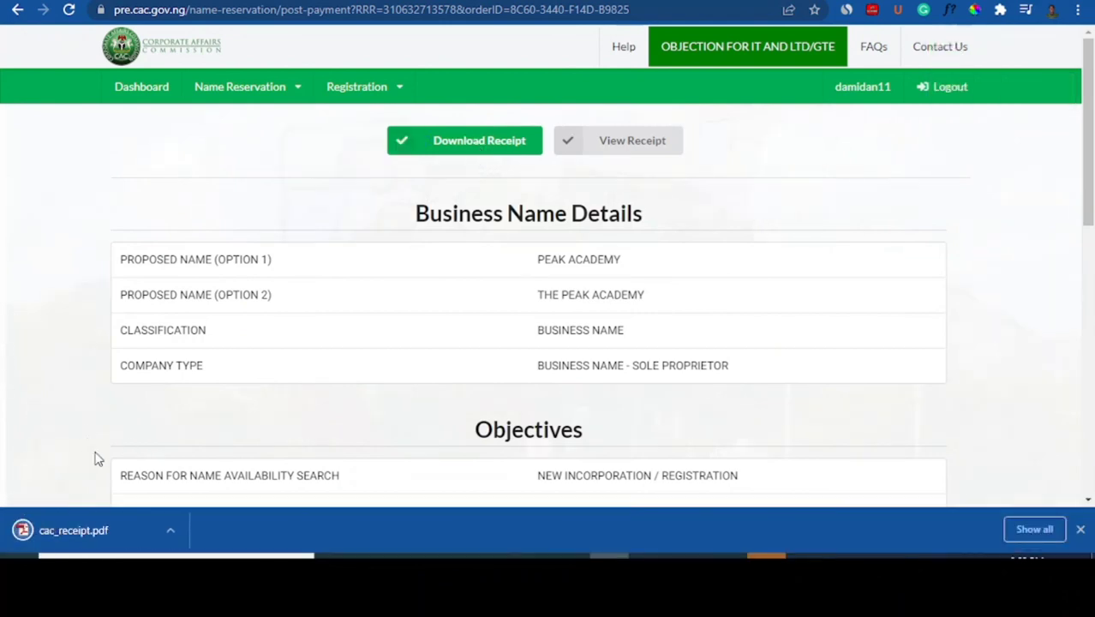
pyautogui.scroll(-2, 1088, 248)
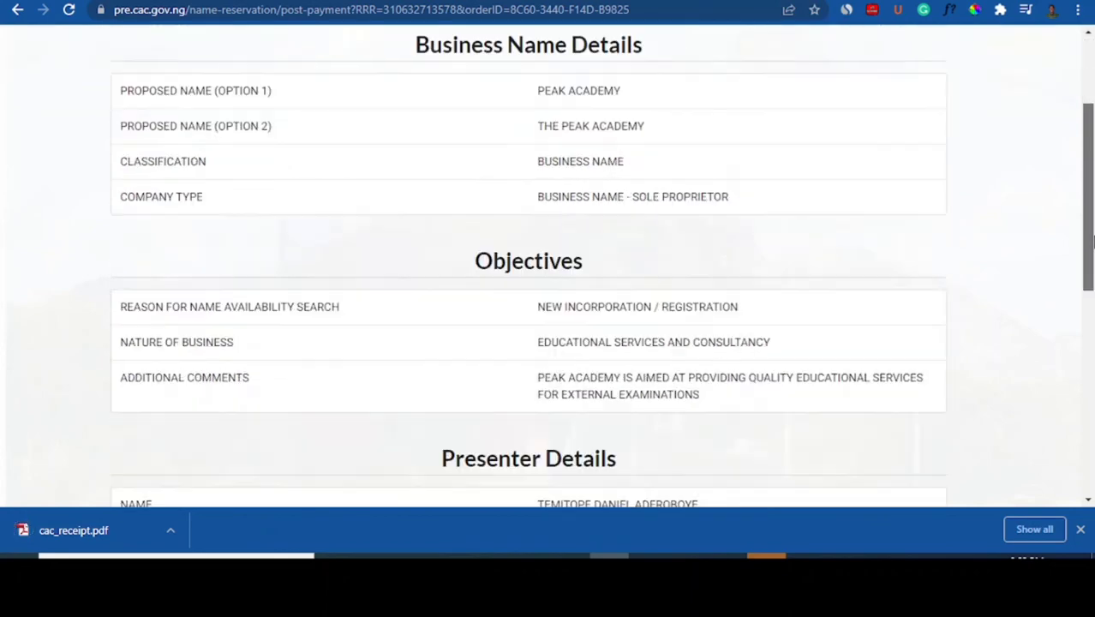
pyautogui.moveTo(1091, 243); pyautogui.dragTo(1091, 133)
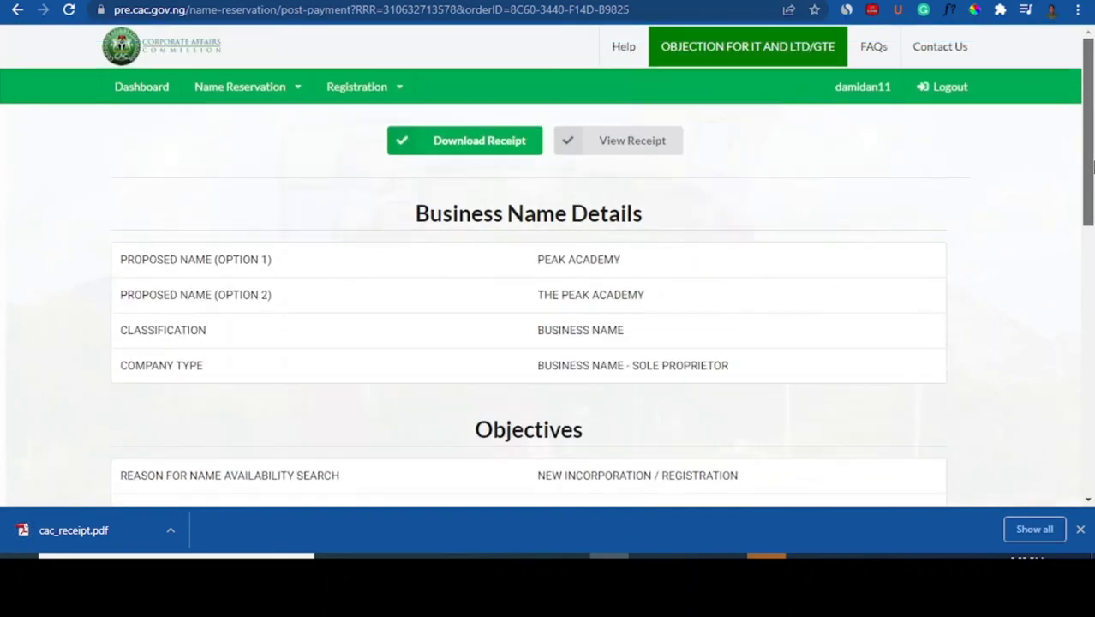
# View My Reservations under Name Reservation, then go back to the account Dashboard
pyautogui.click(300, 96)
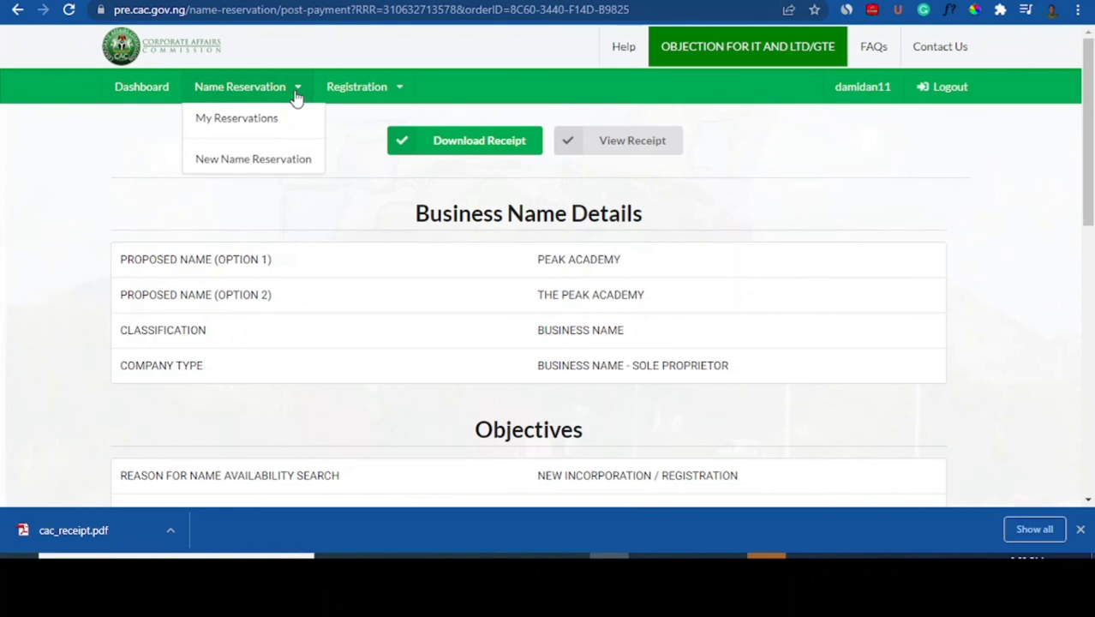
pyautogui.click(244, 125)
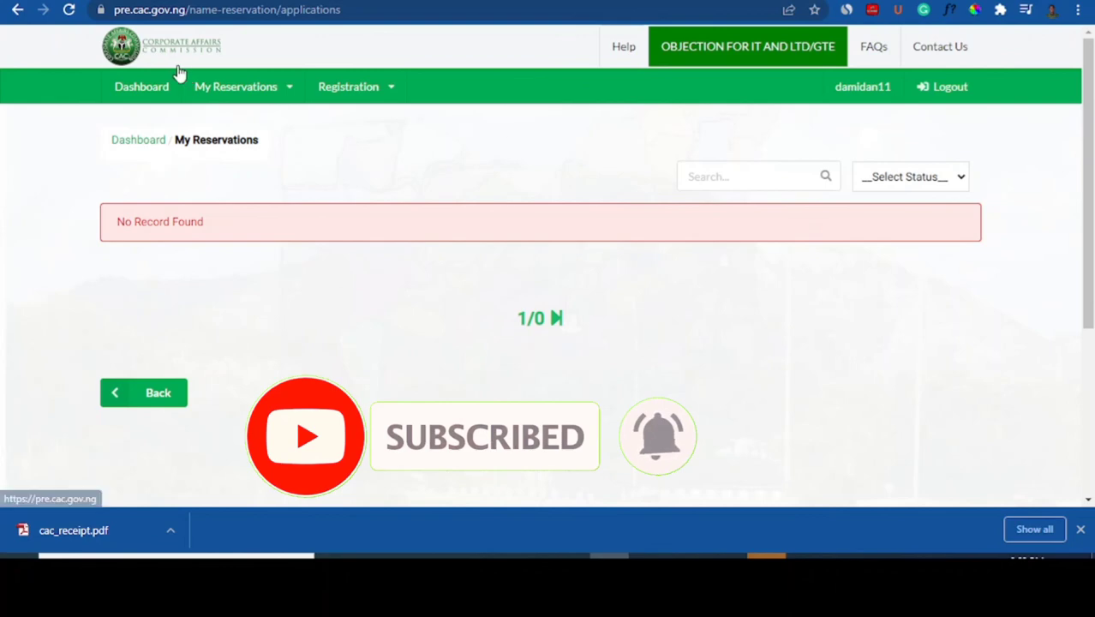
pyautogui.click(141, 92)
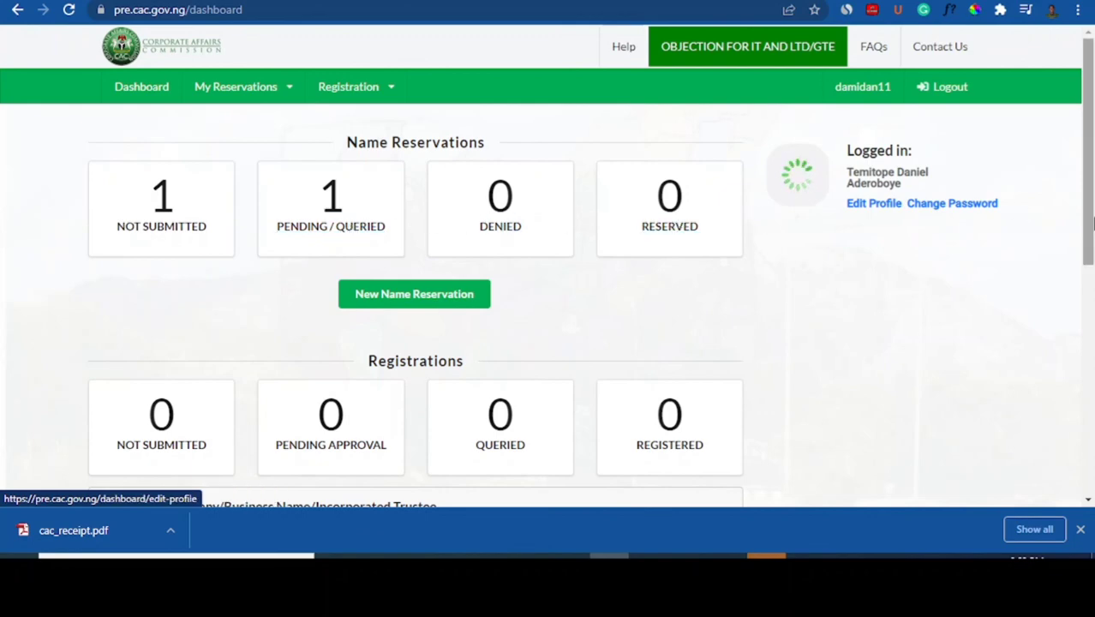
pyautogui.moveTo(1091, 221); pyautogui.dragTo(943, 284)
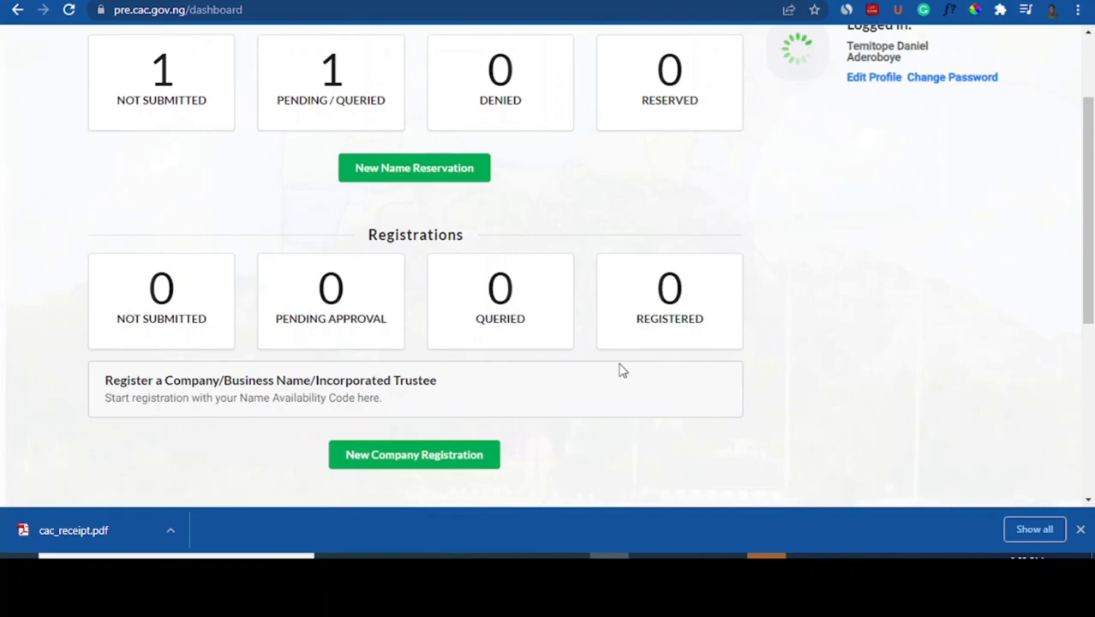
pyautogui.moveTo(1091, 236); pyautogui.dragTo(1091, 195)
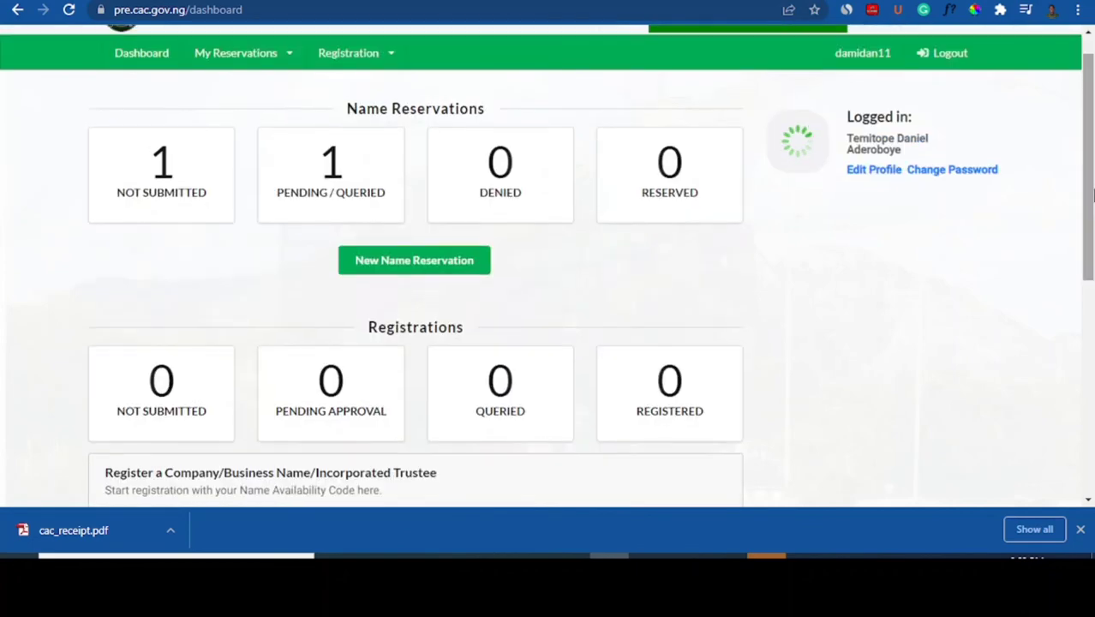